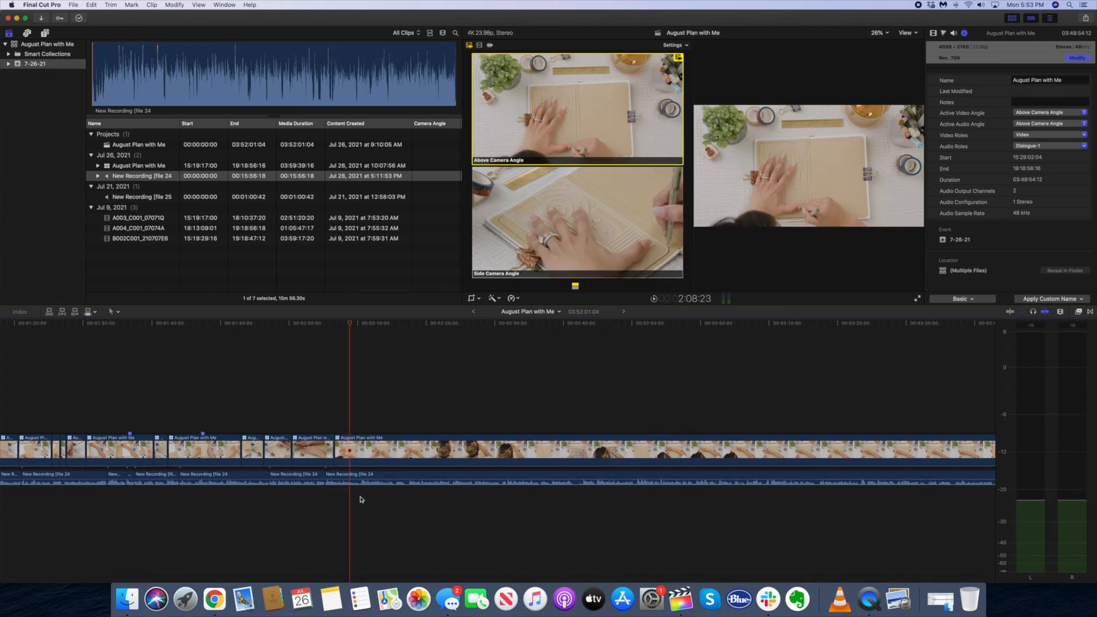
Trim the start of the long drawing clip to the playhead and cut to Side Camera Angle as the circle stencil comes in
key("alt+[")
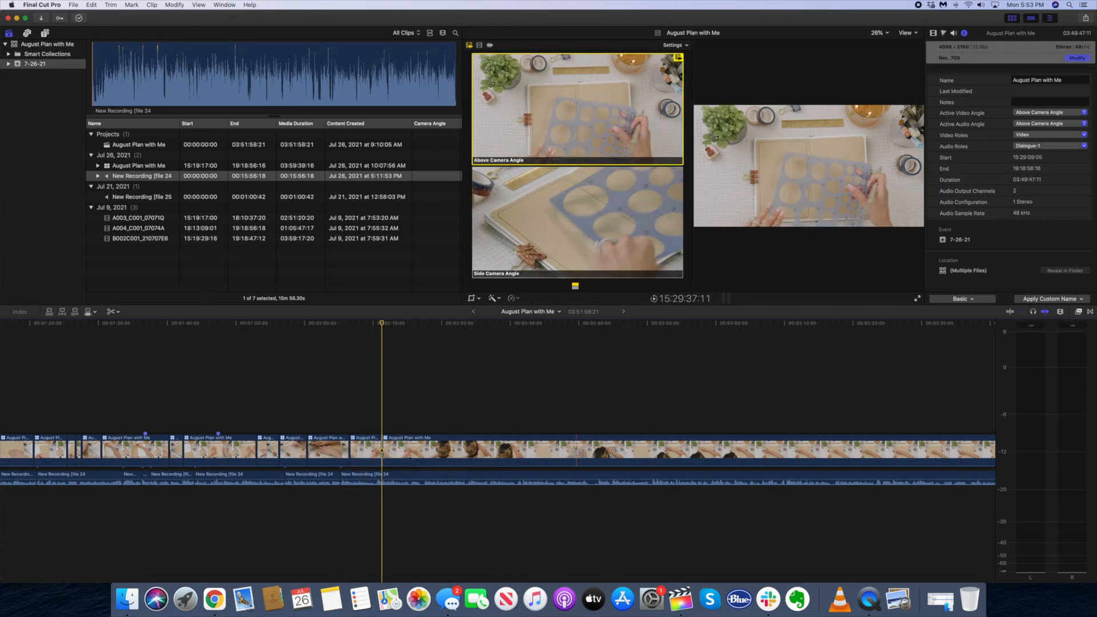
key("2")
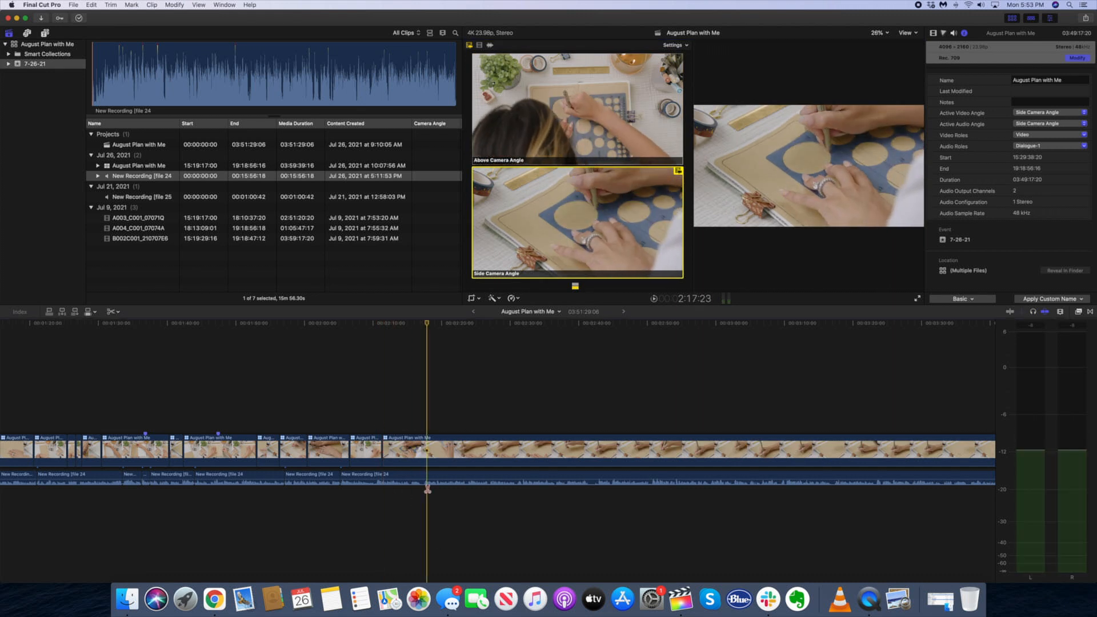
Cut back to Above Camera Angle at 2:17:23 and trim away the start of that clip
key("space")
key("1")
key("alt+[")
left_click(414, 423)
key("space")
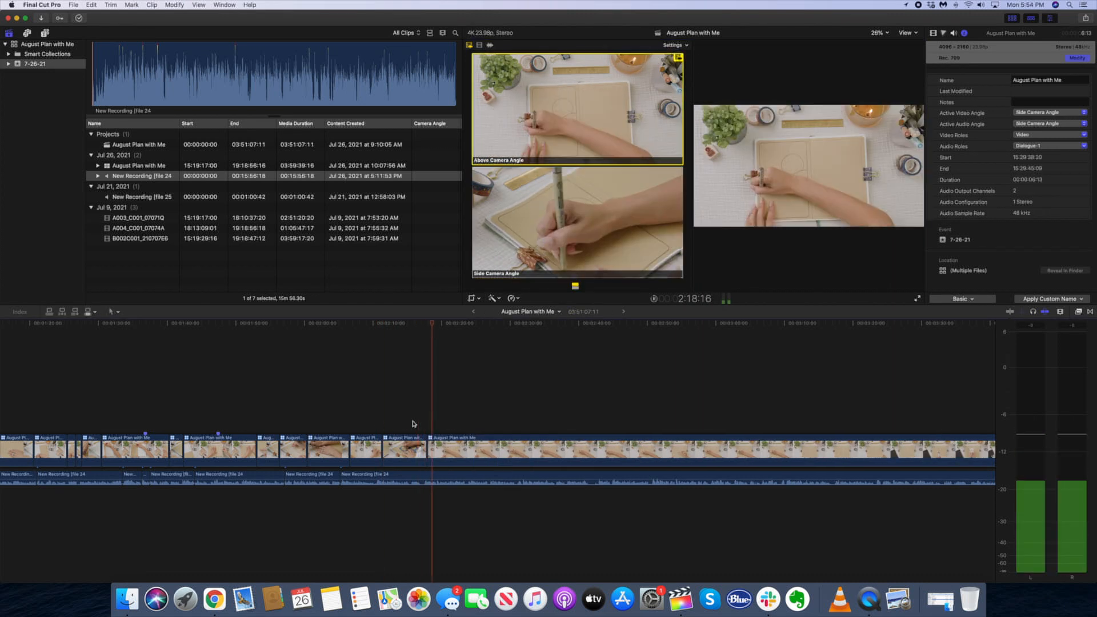
Split the above-camera drawing clip shortly before the 2:30 mark
left_click(496, 425)
key("space")
key("b")
left_click(496, 452)
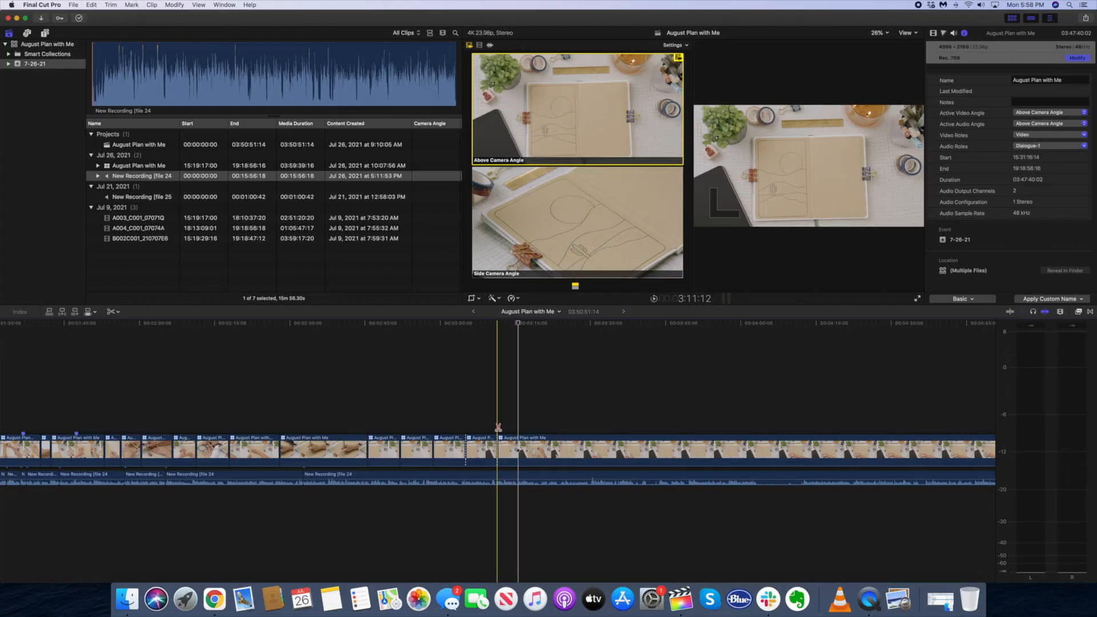
Switch the long remaining clip to Side Camera Angle and delete the short leftover clip just before it
left_click(473, 502)
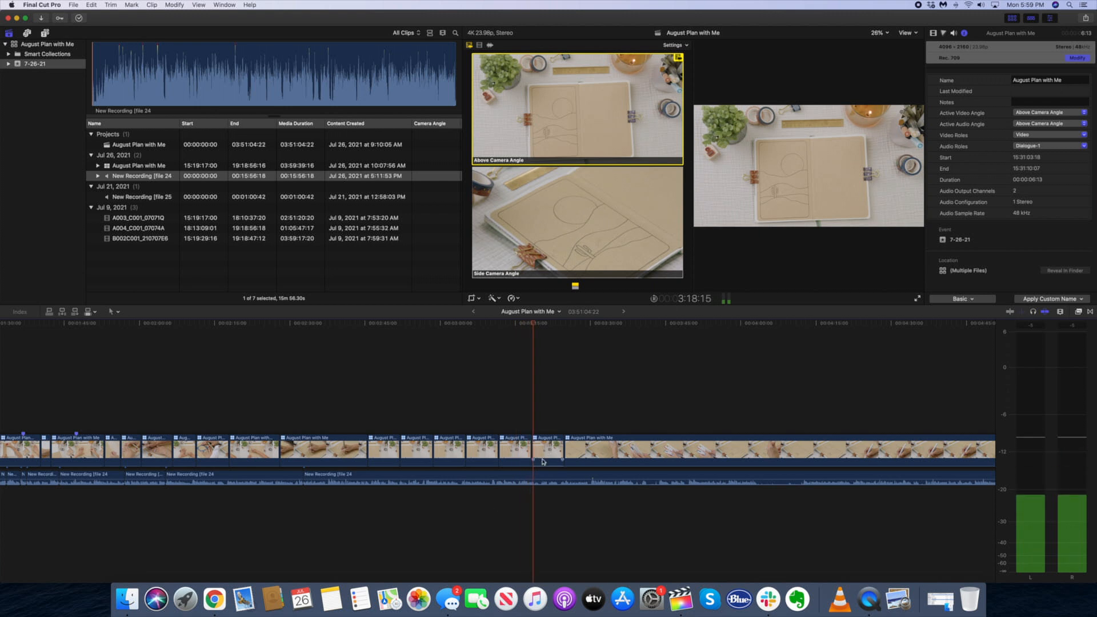
key("2")
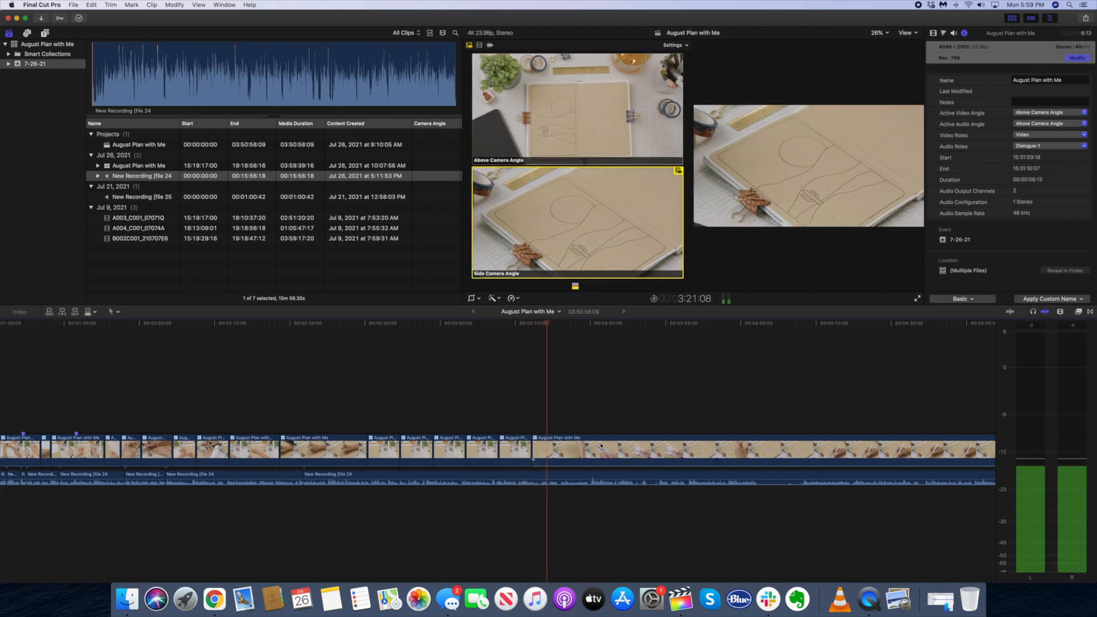
left_click(516, 450)
key("Delete")
Play from before the new edit point and cut to Above Camera Angle shortly into the long side-angle clip
left_click(376, 532)
left_click(492, 535)
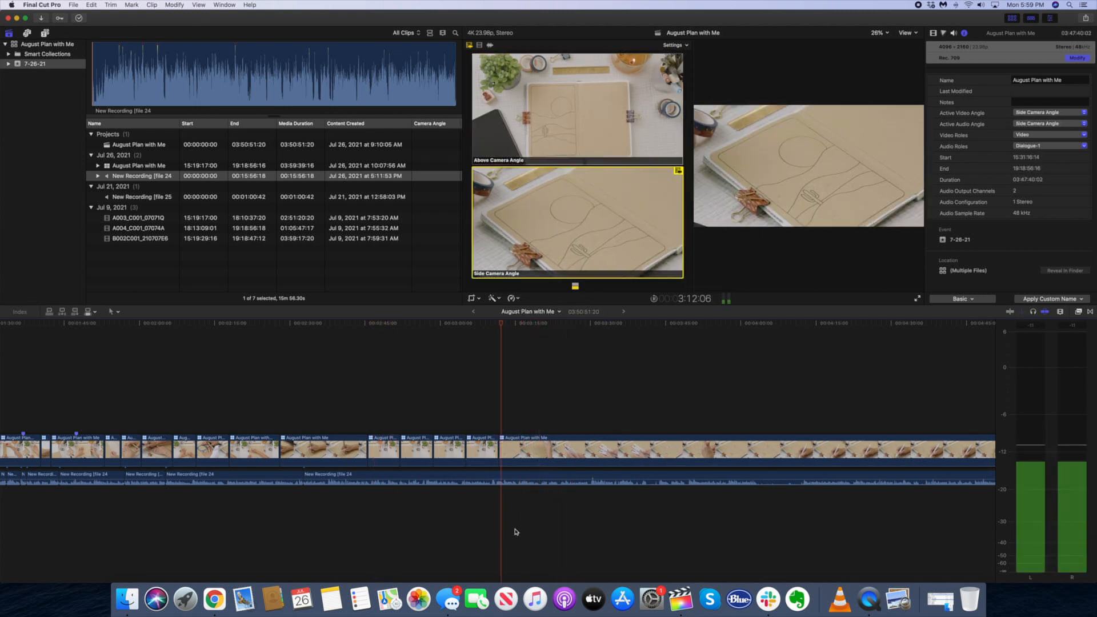
key("1")
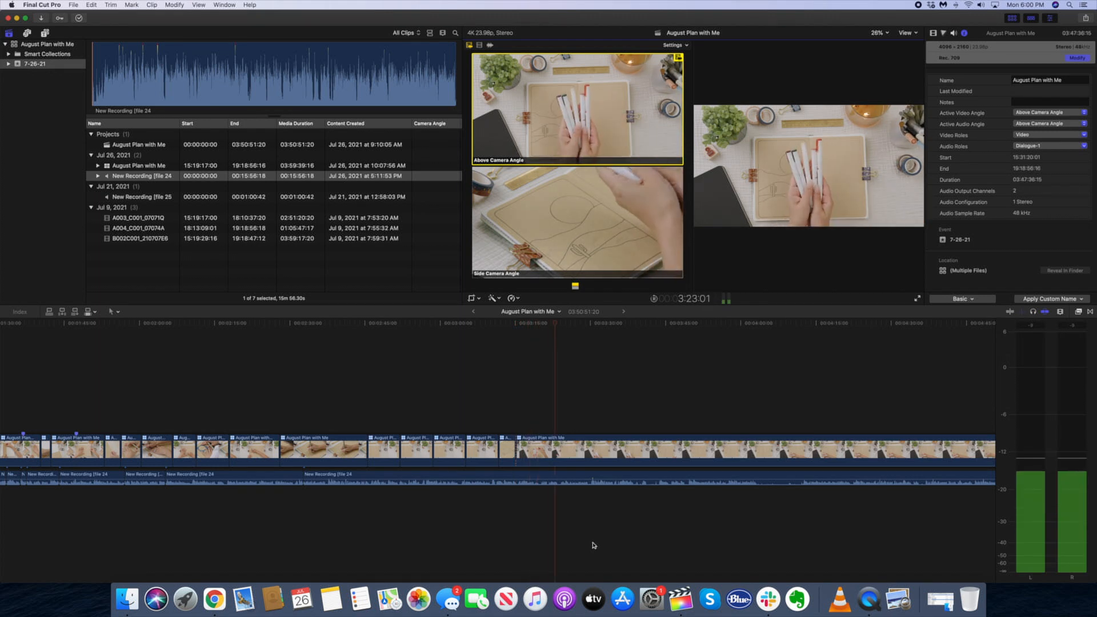
Split the above-camera footage of the markers being held up at two points and delete the section between the cuts
key("space")
key("super+equal")
key("b")
left_click(578, 452)
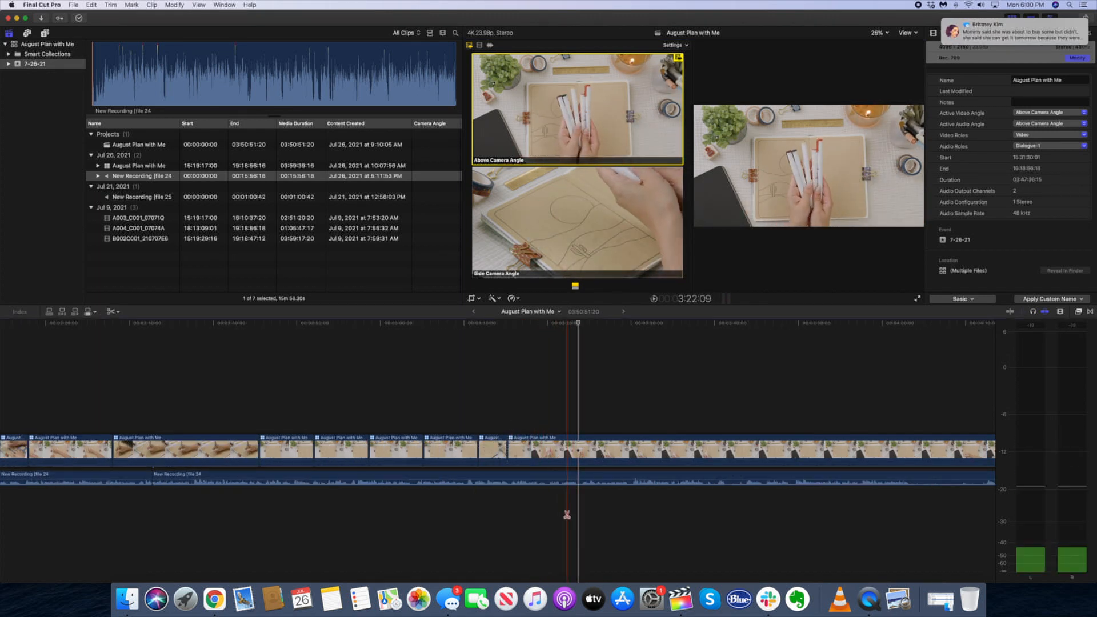
left_click(616, 451)
key("a")
left_click(588, 451)
key("Delete")
Switch the footage following the marker shot to Side Camera Angle and play it to check the edit
key("2")
key("space")
key("space")
Split the side-angle footage at two points before the coloring starts and delete the section between the cuts
key("b")
left_click(628, 451)
key("super+minus")
key("super+minus")
scroll(740, 454, "right", 7)
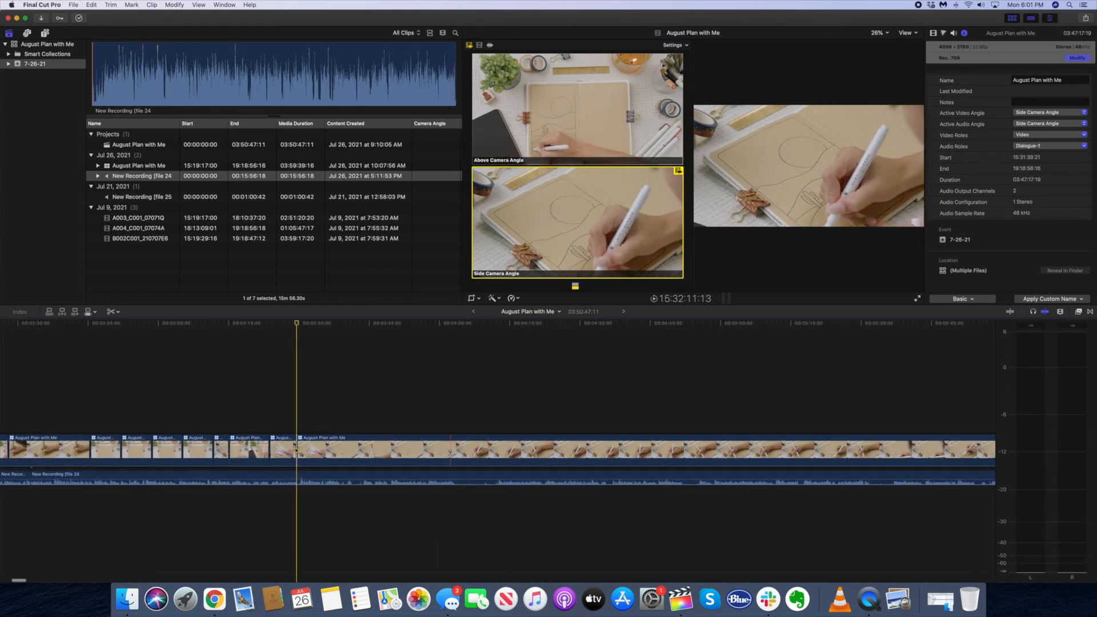
left_click(464, 451)
key("a")
left_click(377, 449)
key("Delete")
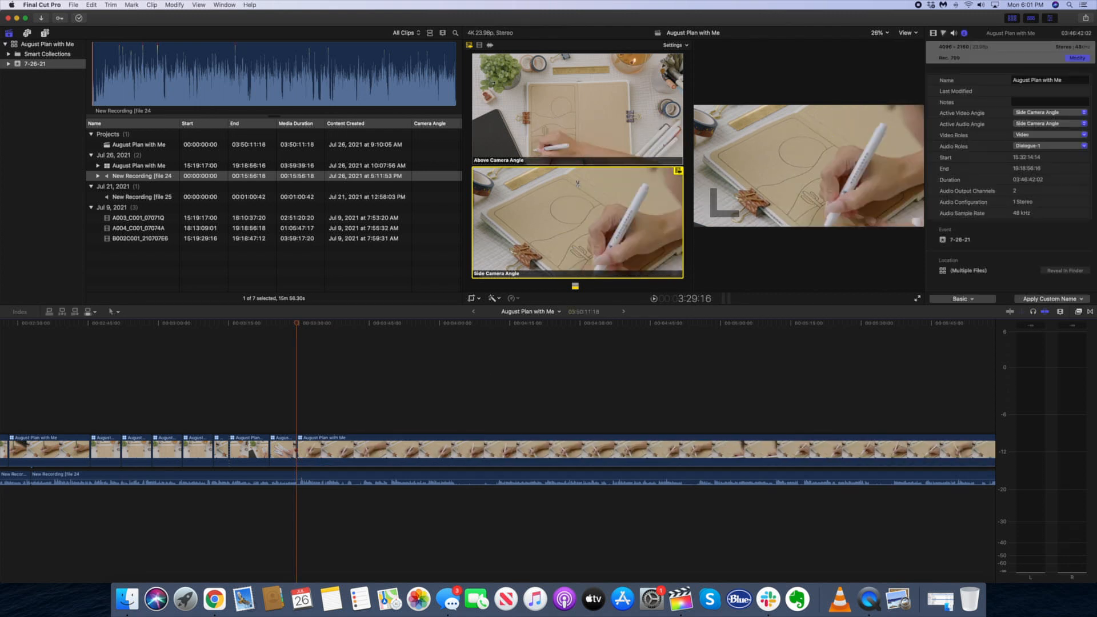
Switch the long remaining clip to Above Camera Angle and trim its start to the playhead at 3:37:05
key("1")
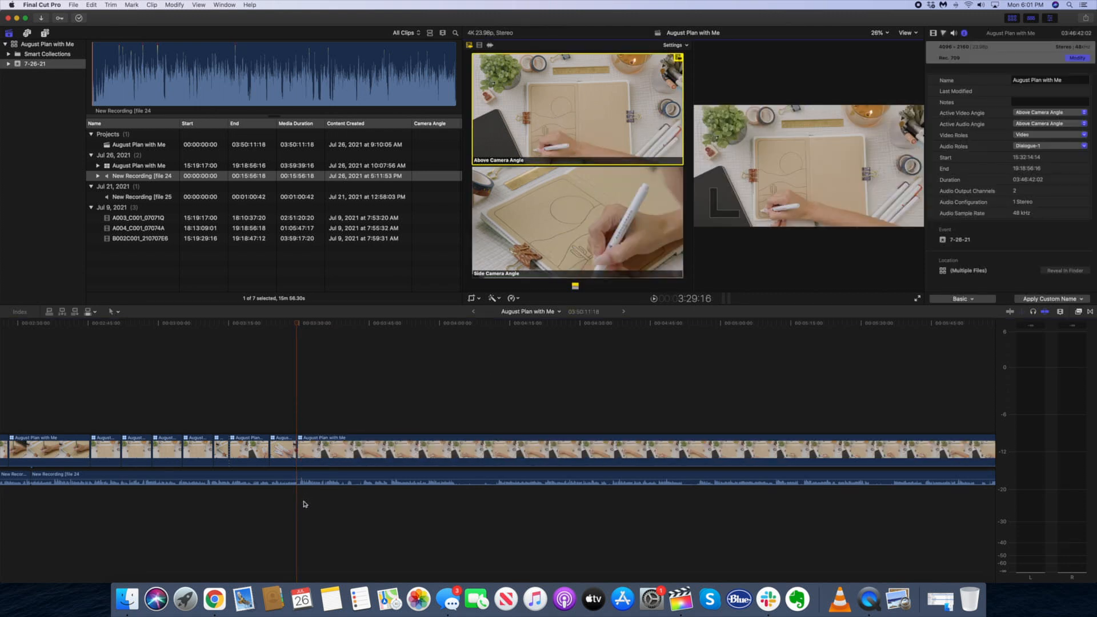
key("space")
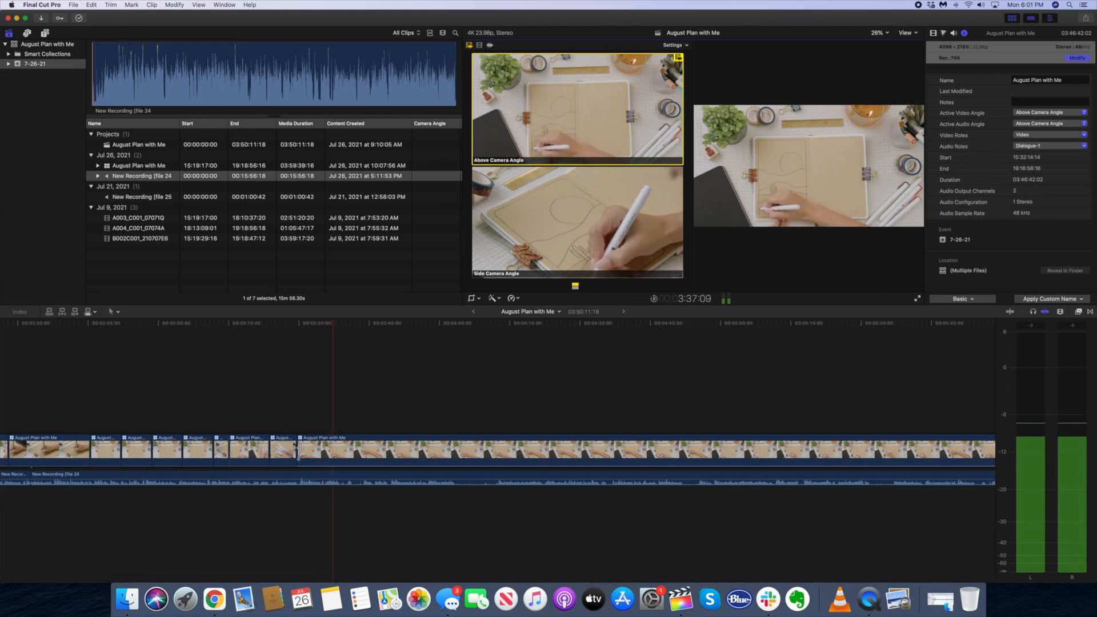
key("space")
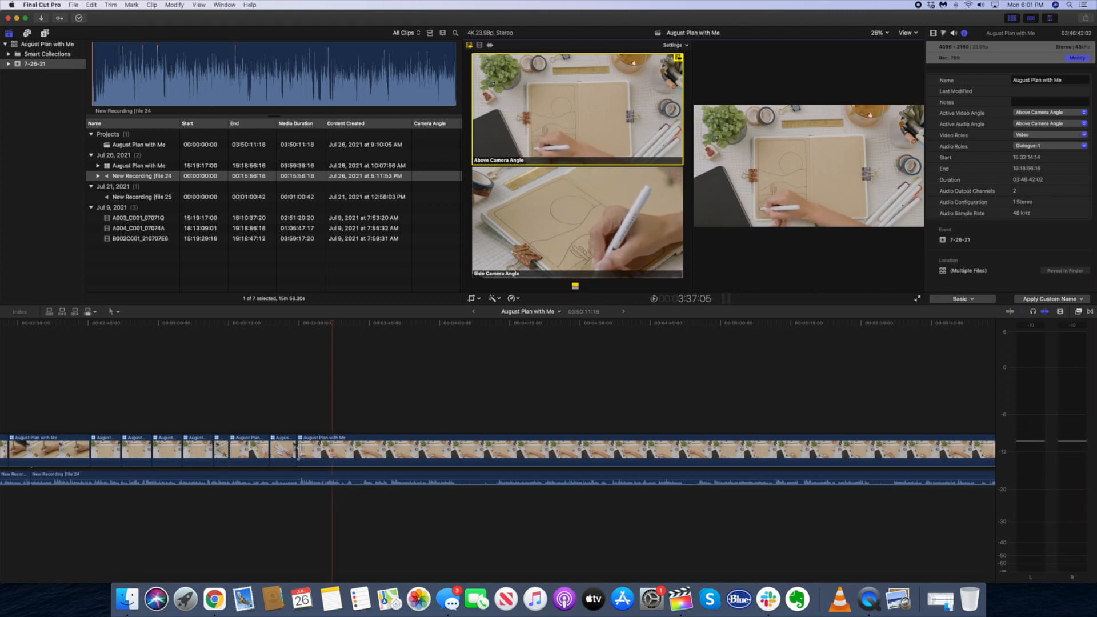
left_click_drag(302, 451, 333, 451)
Split the above-camera coloring clip at 3:32:23
key("space")
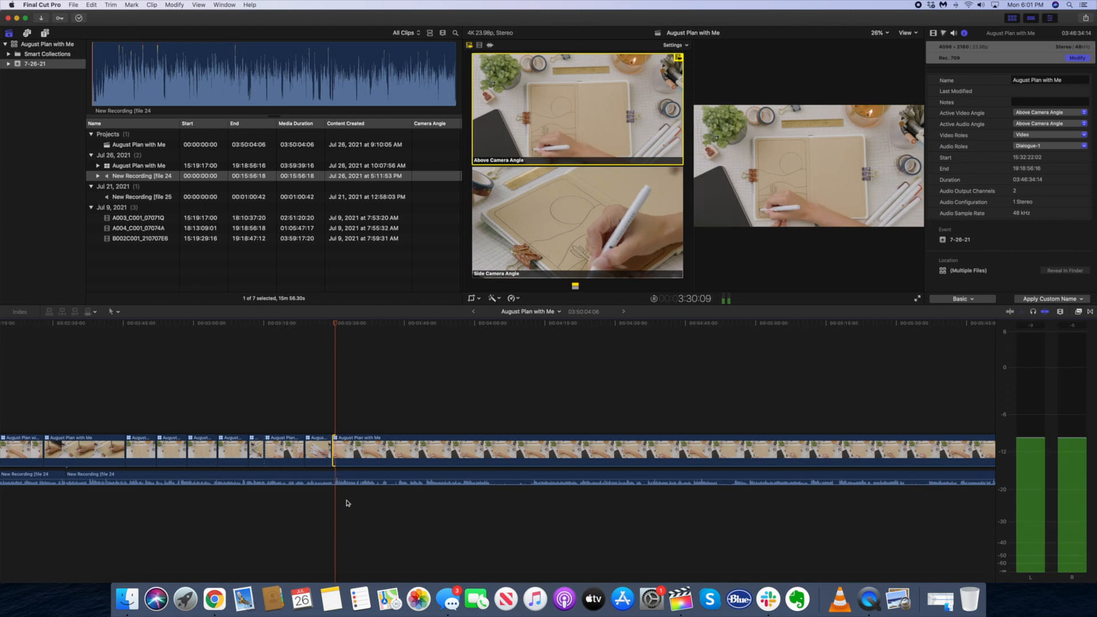
key("space")
key("b")
left_click(347, 454)
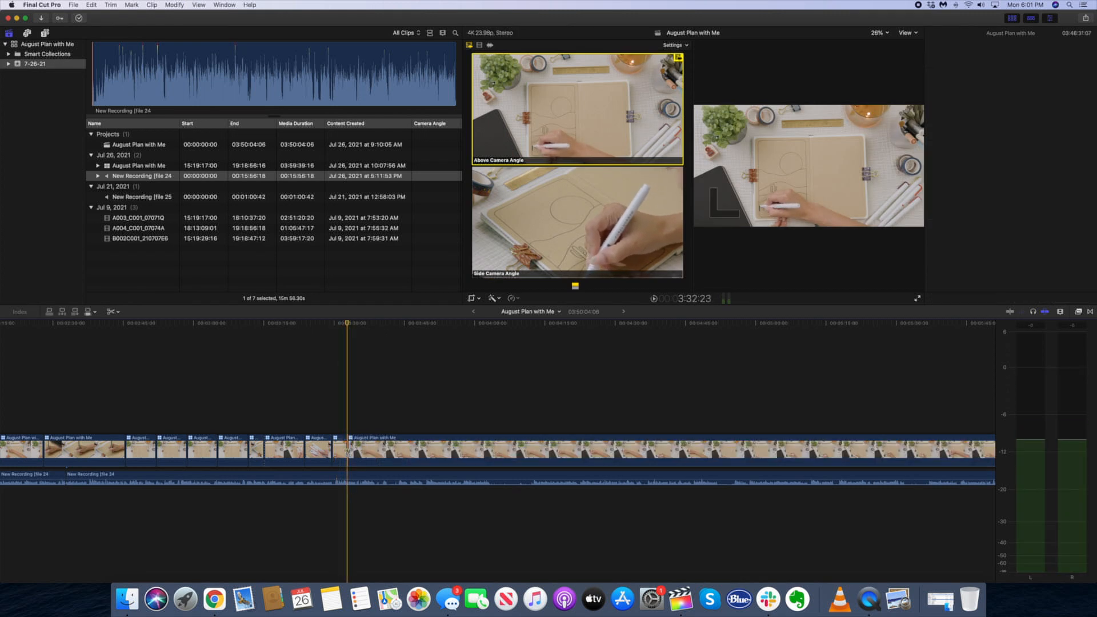
Find where the cover coloring ends in the long clip and split it there, around the finished red sun
key("super+minus")
scroll(606, 460, "right", 4)
key("super+minus")
key("super+minus")
key("super+minus")
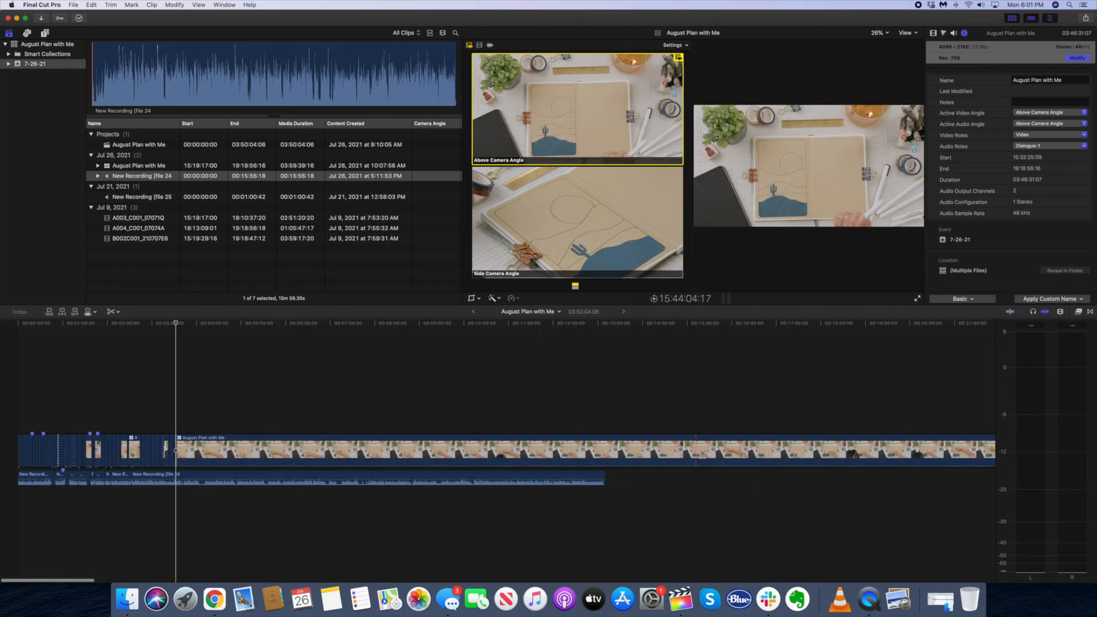
scroll(751, 452, "right", 4)
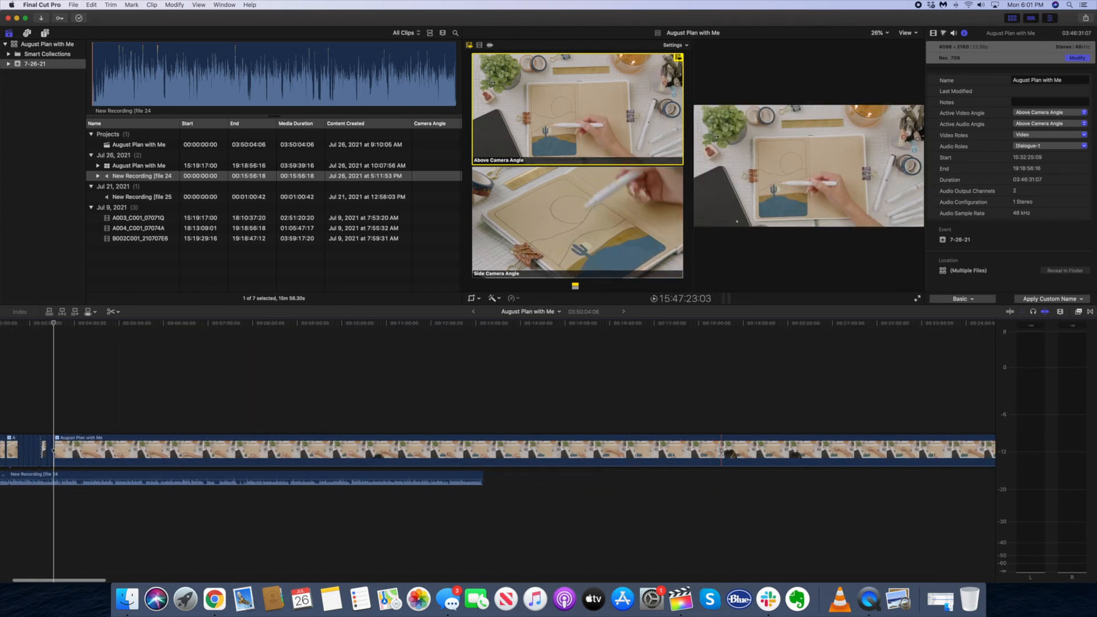
scroll(752, 455, "left", 1)
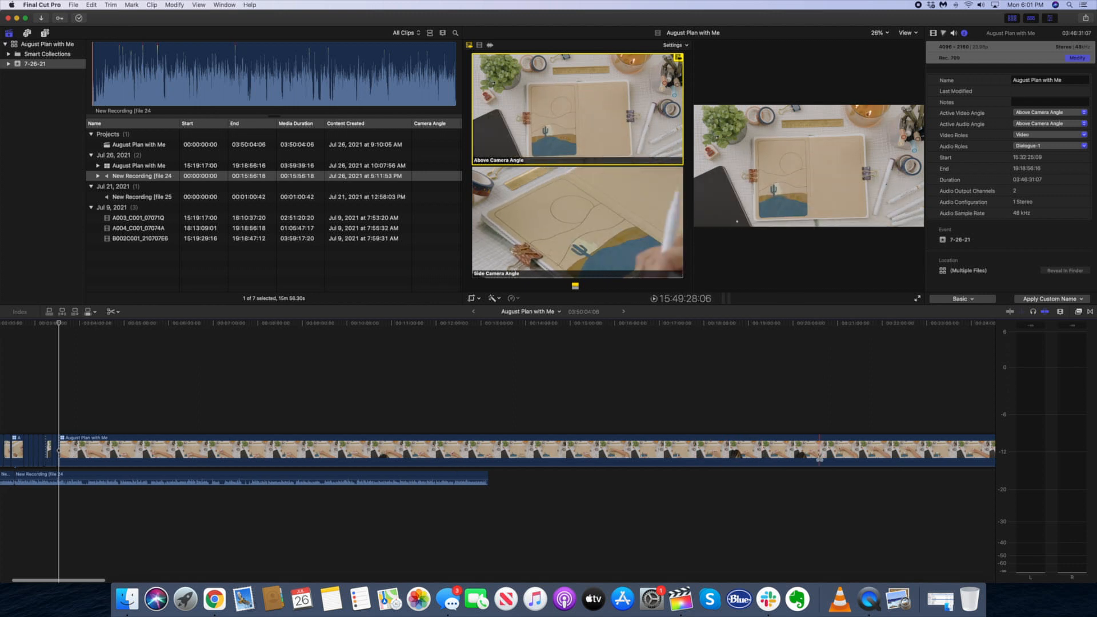
key("super+minus")
scroll(763, 462, "right", 6)
scroll(763, 463, "left", 1)
key("super+minus")
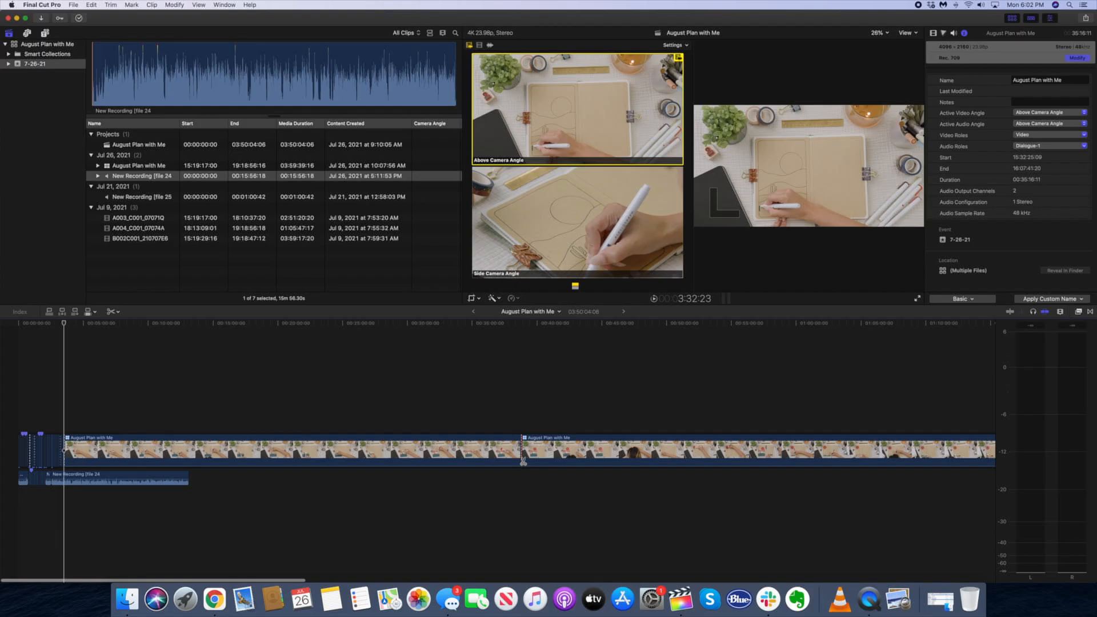
Retime the coloring segment before the cut to the Fast 2x speed, and on to 4x
key("a")
left_click(471, 333)
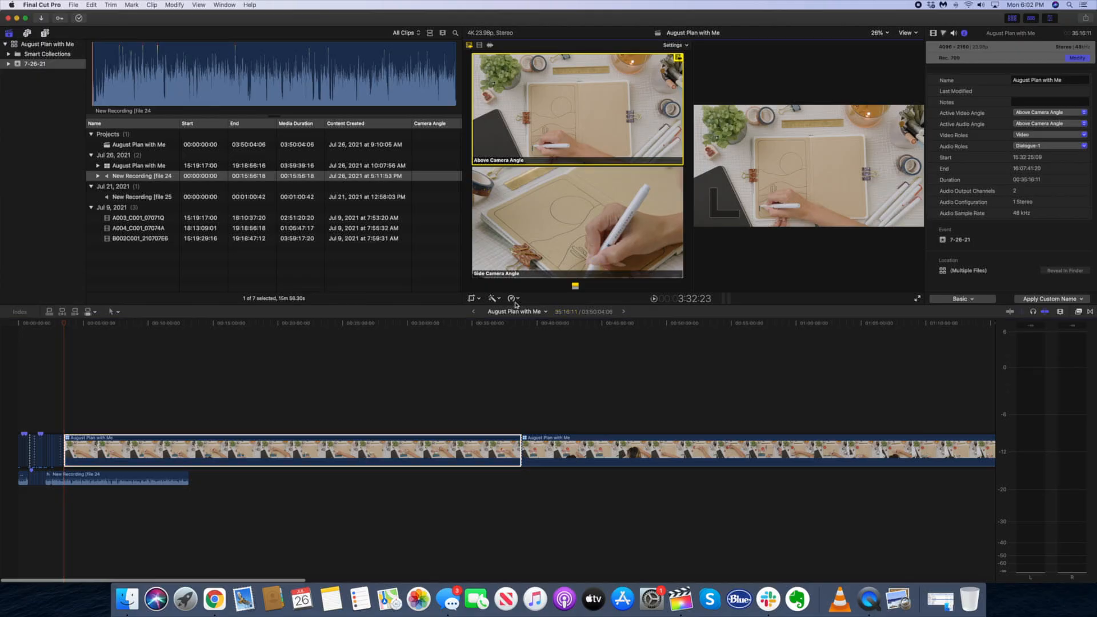
left_click(513, 298)
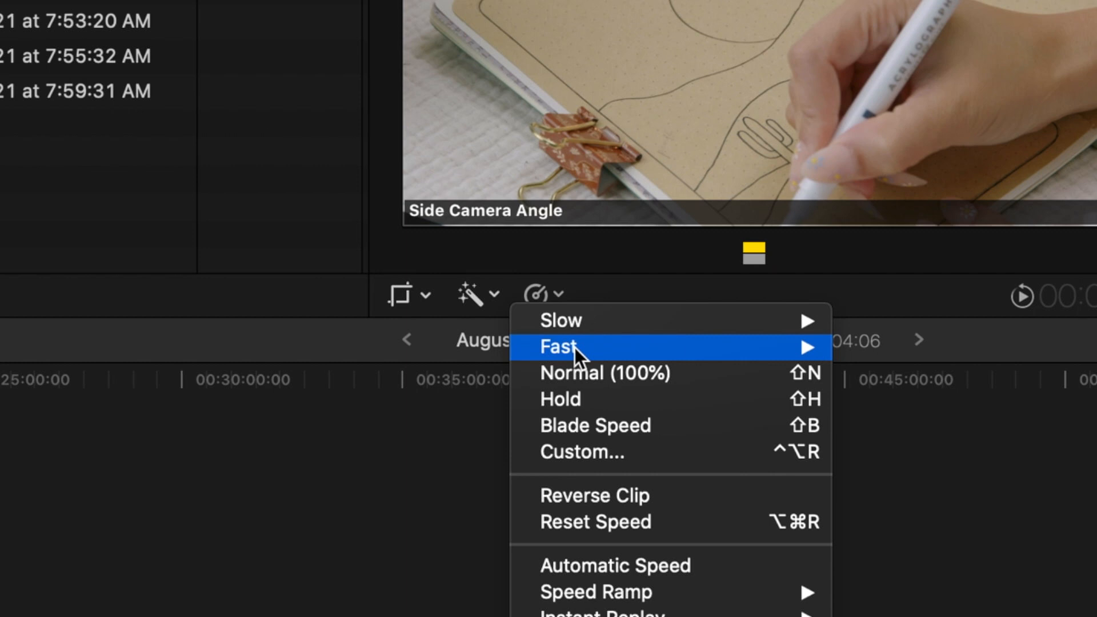
mouse_move(575, 348)
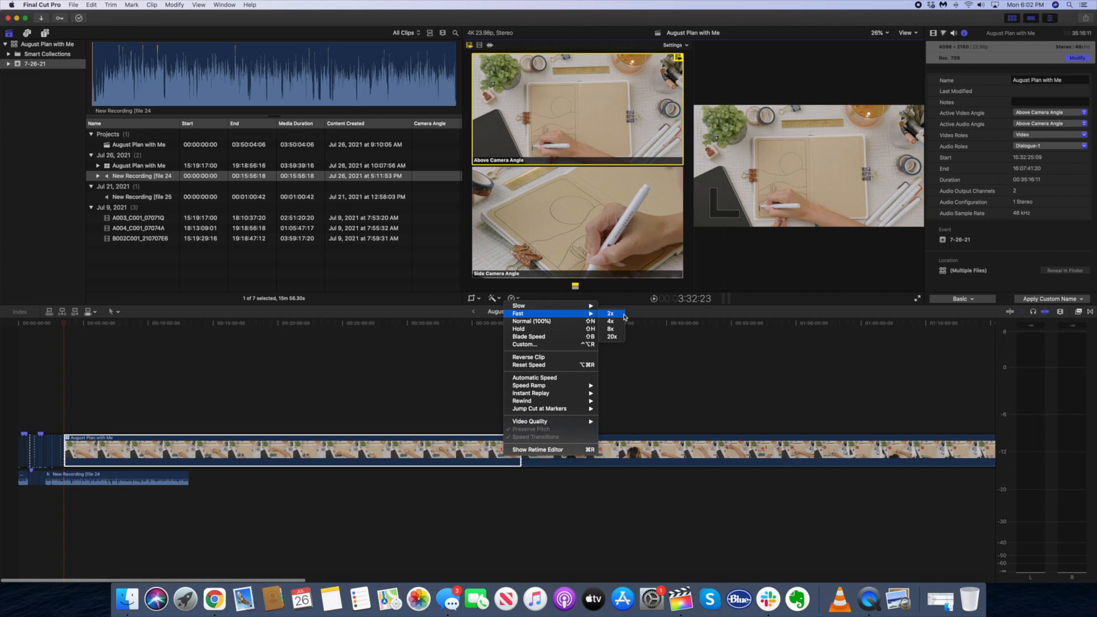
key("Return")
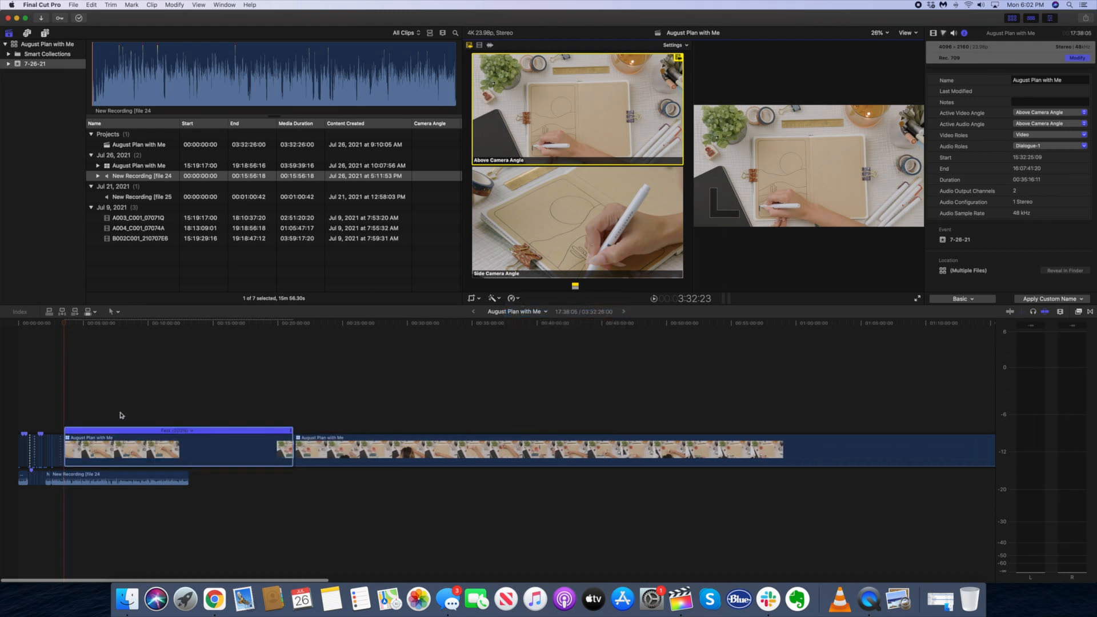
left_click(512, 298)
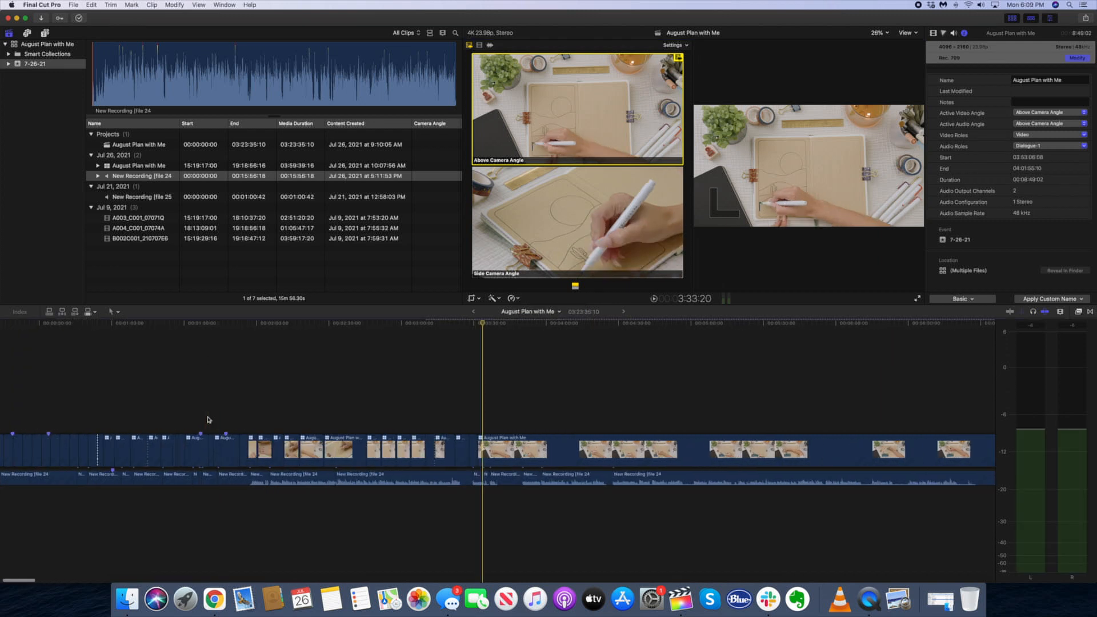
Split the sped-up coloring clip at 6:14:23, once the blue hill is filled in
left_click(525, 454)
scroll(524, 454, "right", 5)
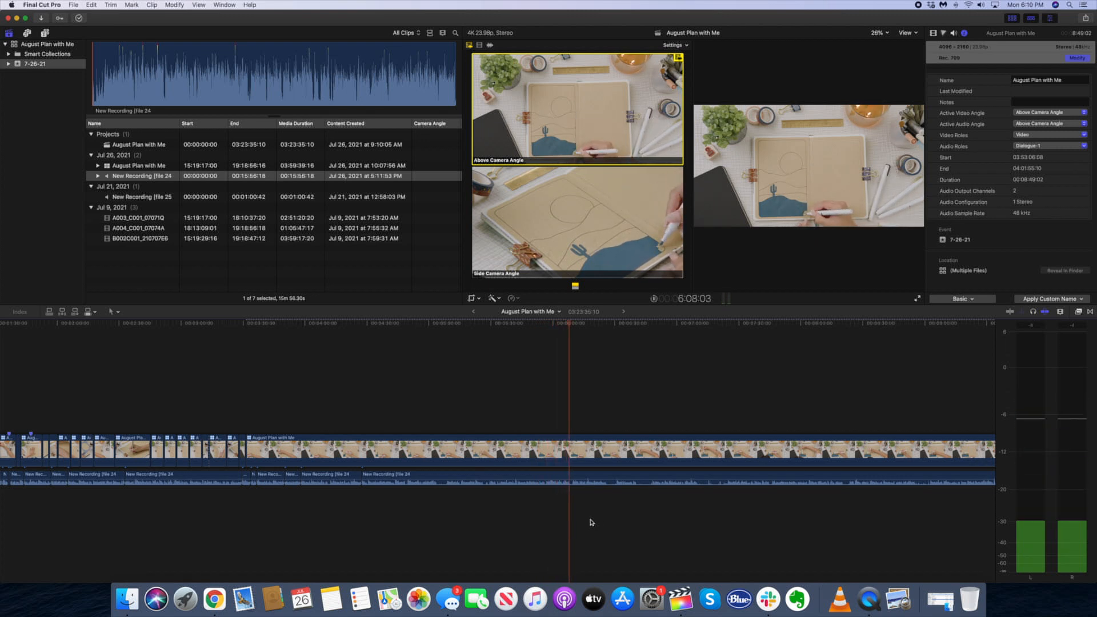
key("space")
key("b")
left_click(584, 456)
Select the sped-up part before the cut and show its retiming speed bar
key("a")
left_click(392, 452)
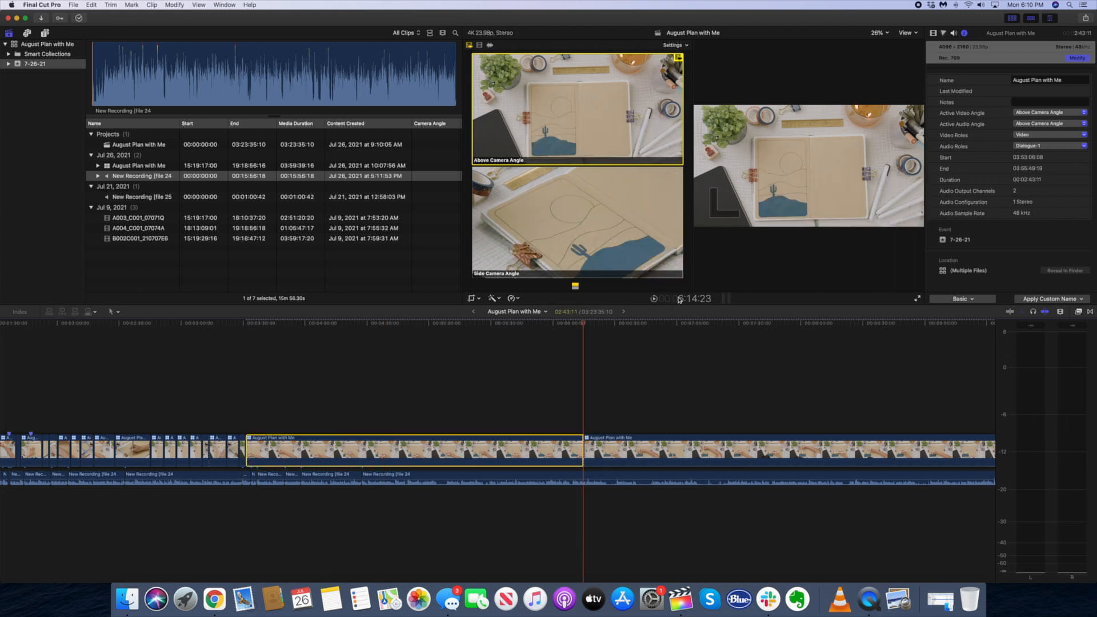
left_click(512, 298)
mouse_move(560, 313)
left_click(611, 314)
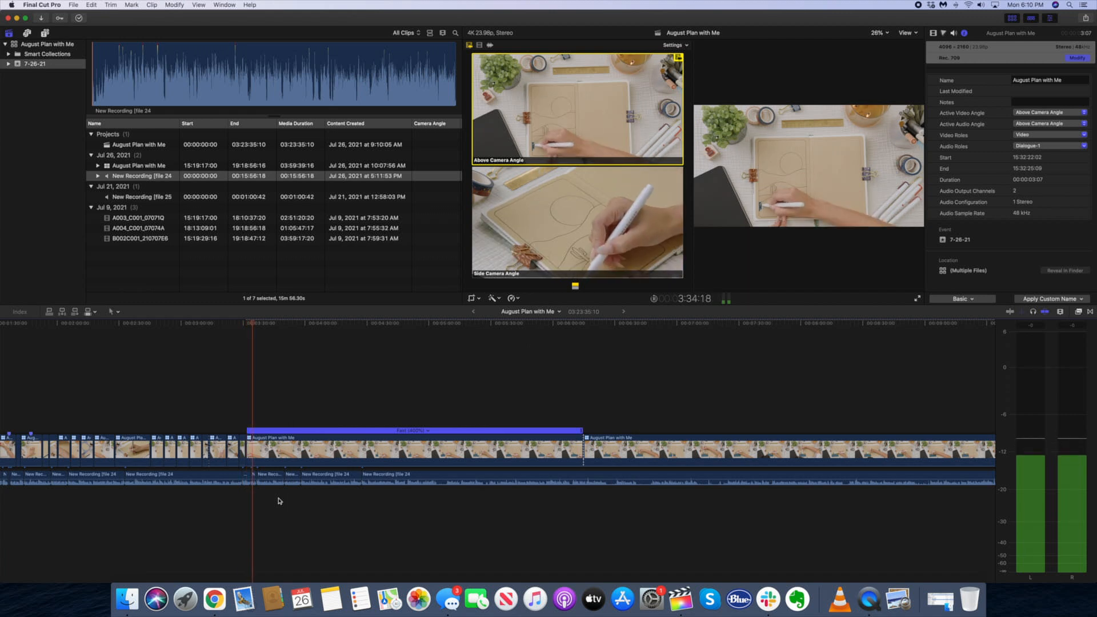
Move the voiceover clip further along the timeline and split the voiceover at 5:08:18
scroll(284, 505, "left", 1)
left_click_drag(401, 476, 892, 477)
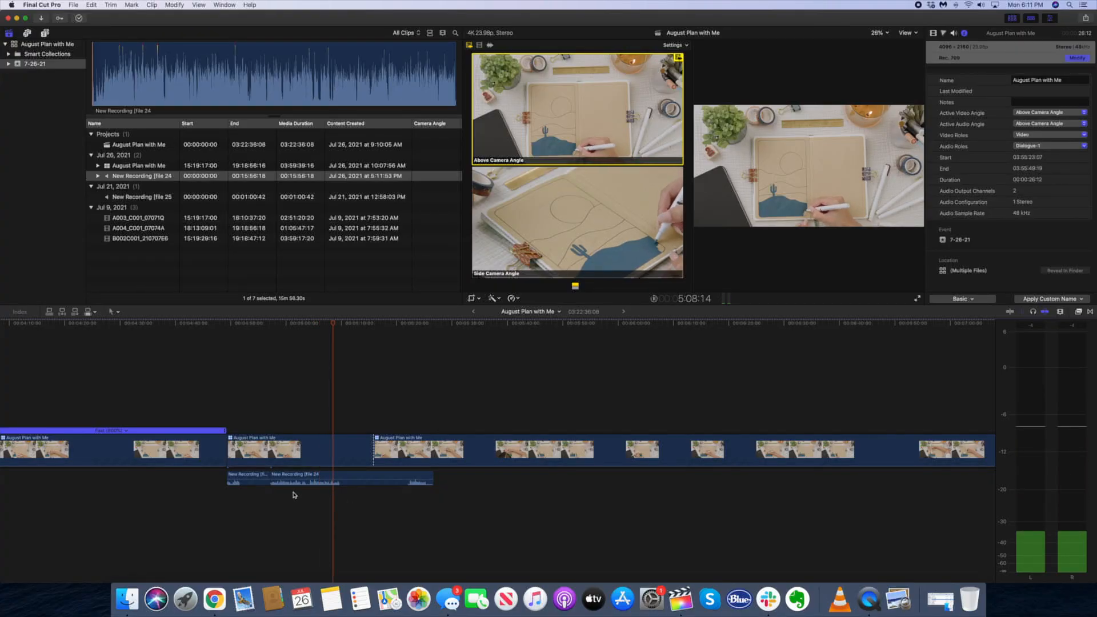
key("super+equal")
left_click(332, 487)
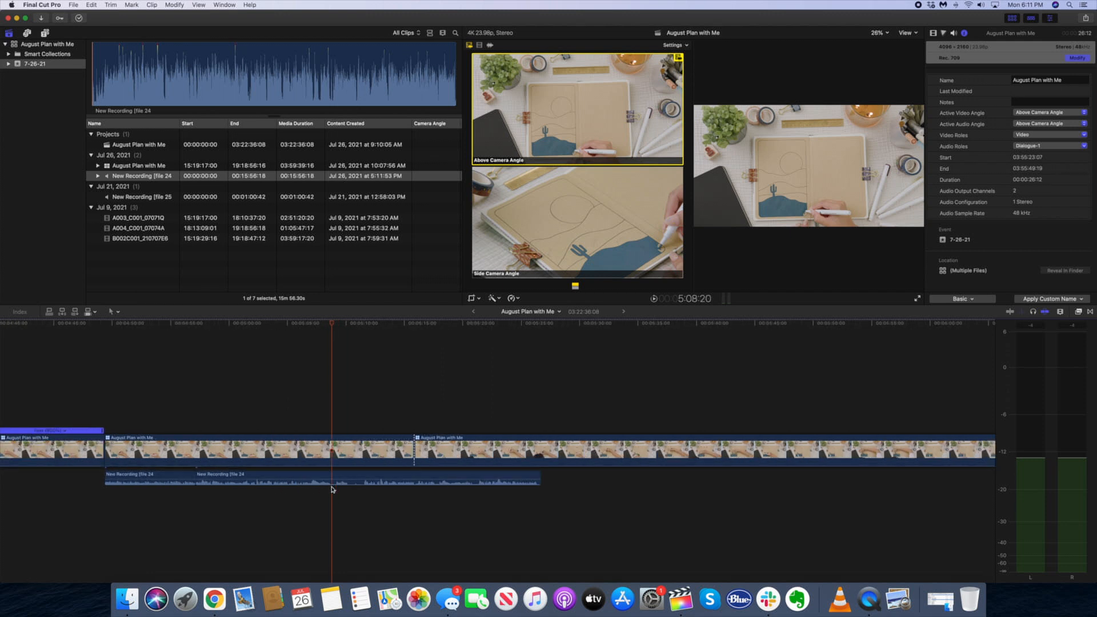
key("Left")
key("Left")
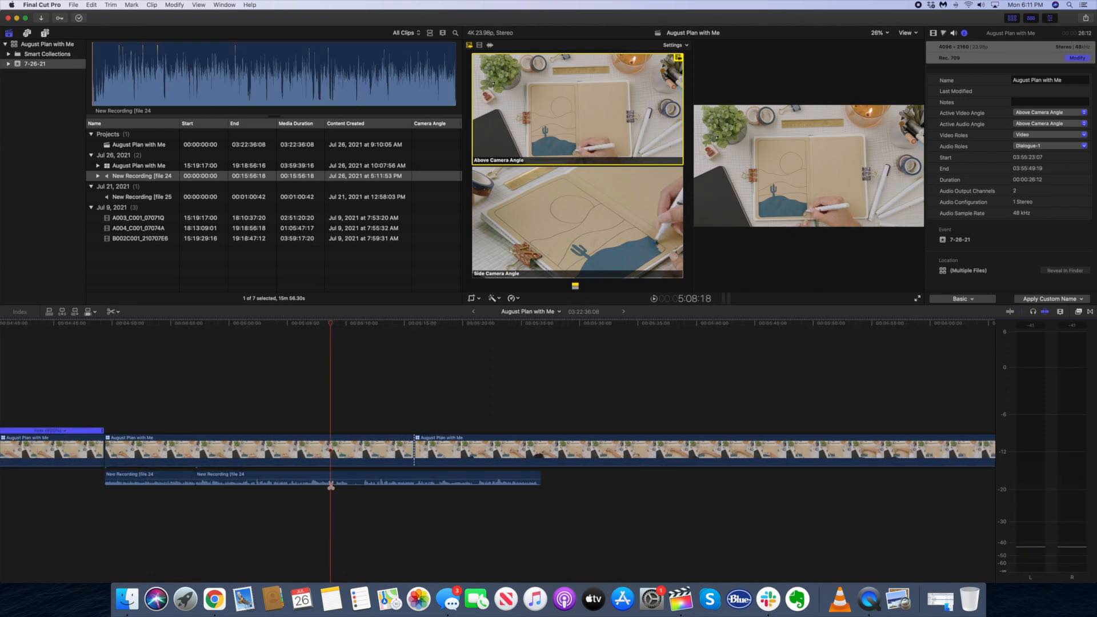
left_click(336, 477)
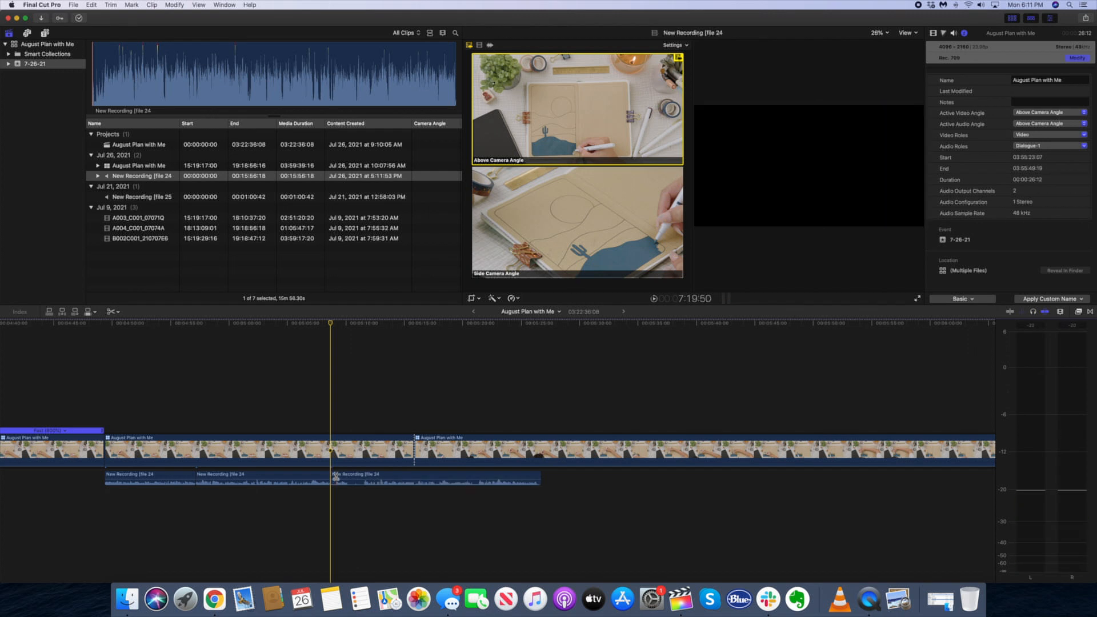
Delete the unwanted voiceover piece after the cut, slide the following voiceover clip back to close the gap, and play the result
key("a")
left_click(336, 477)
key("Delete")
left_click_drag(345, 478, 340, 478)
left_click(324, 490)
key("space")
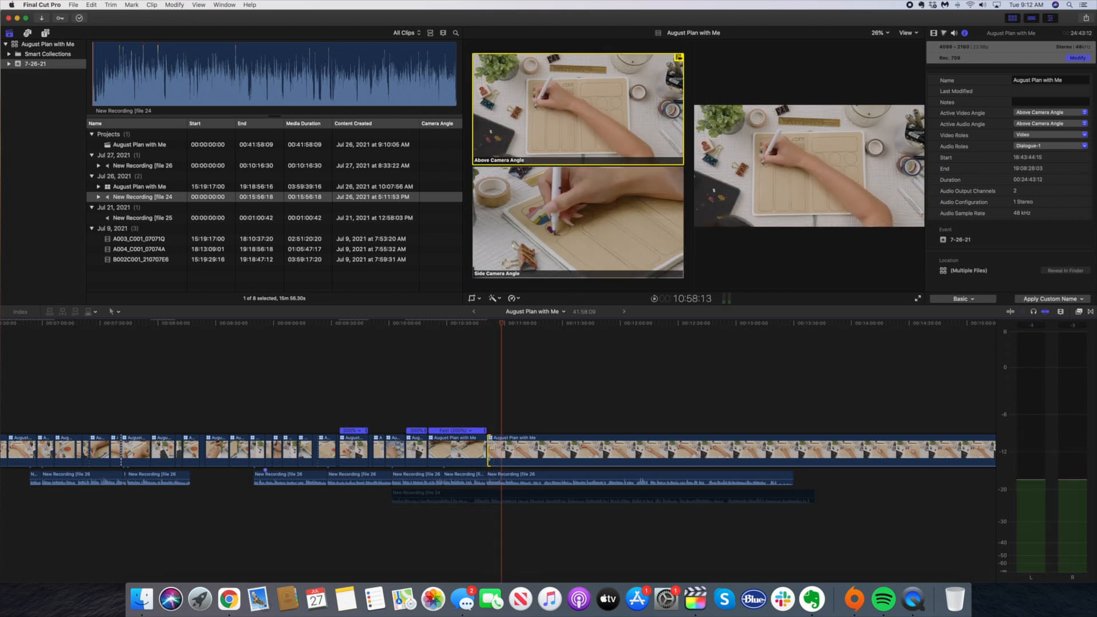
Trim the start of the long last clip to the playhead at 10:58:13 and skim the footage that follows
left_click_drag(488, 451, 501, 452)
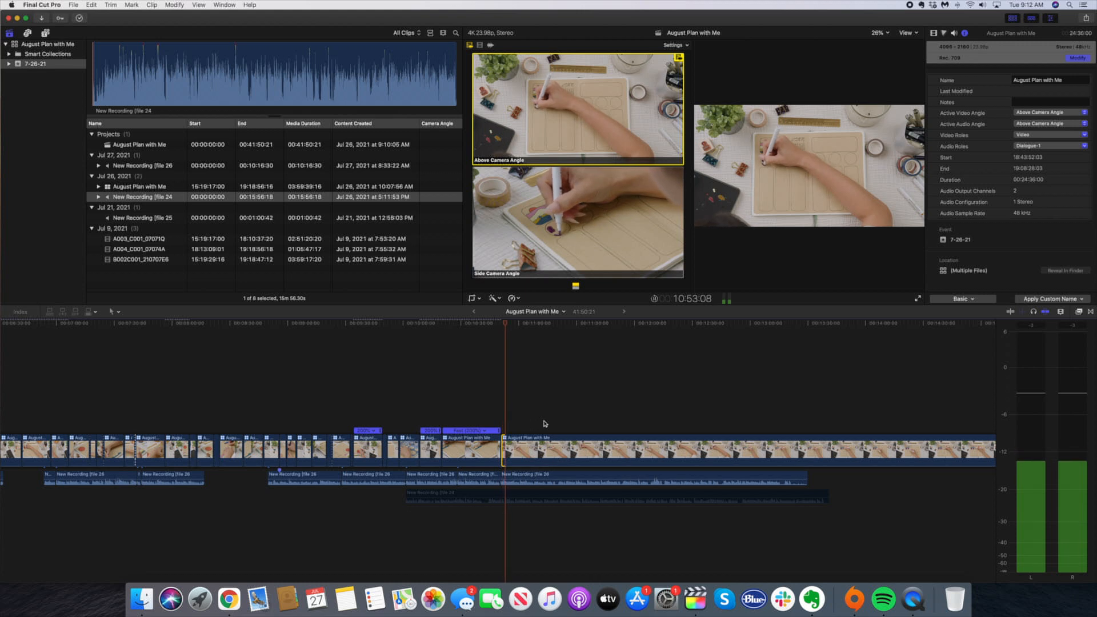
left_click(613, 420)
scroll(535, 420, "right", 5)
scroll(535, 420, "left", 1)
left_click(692, 426)
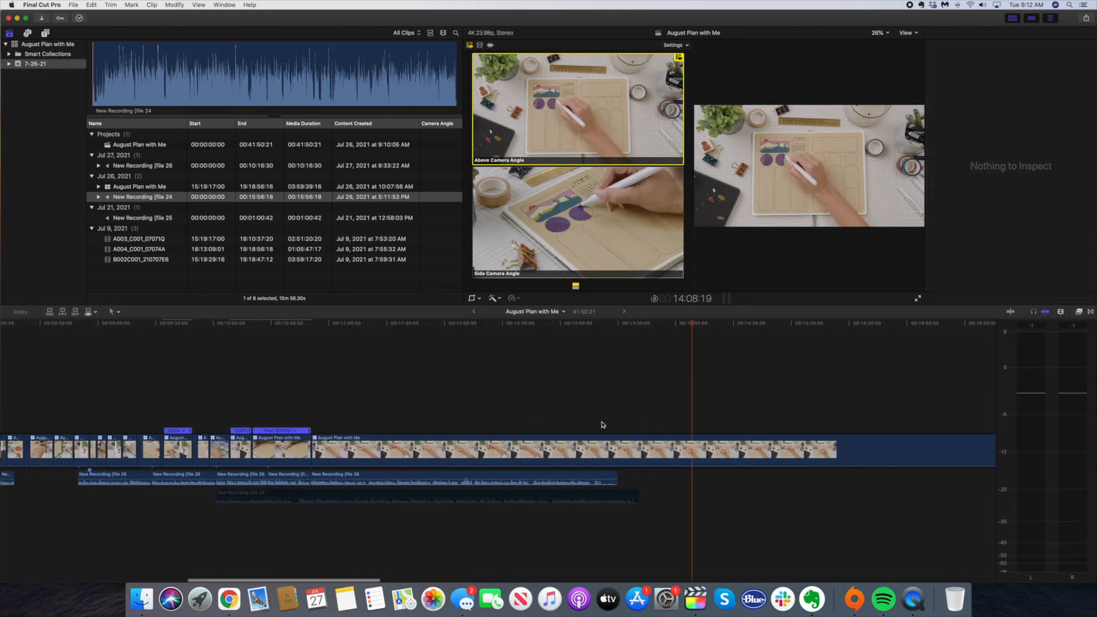
Split the long clip at 12:44:14 and speed up the section before the cut to 200%
left_click(512, 426)
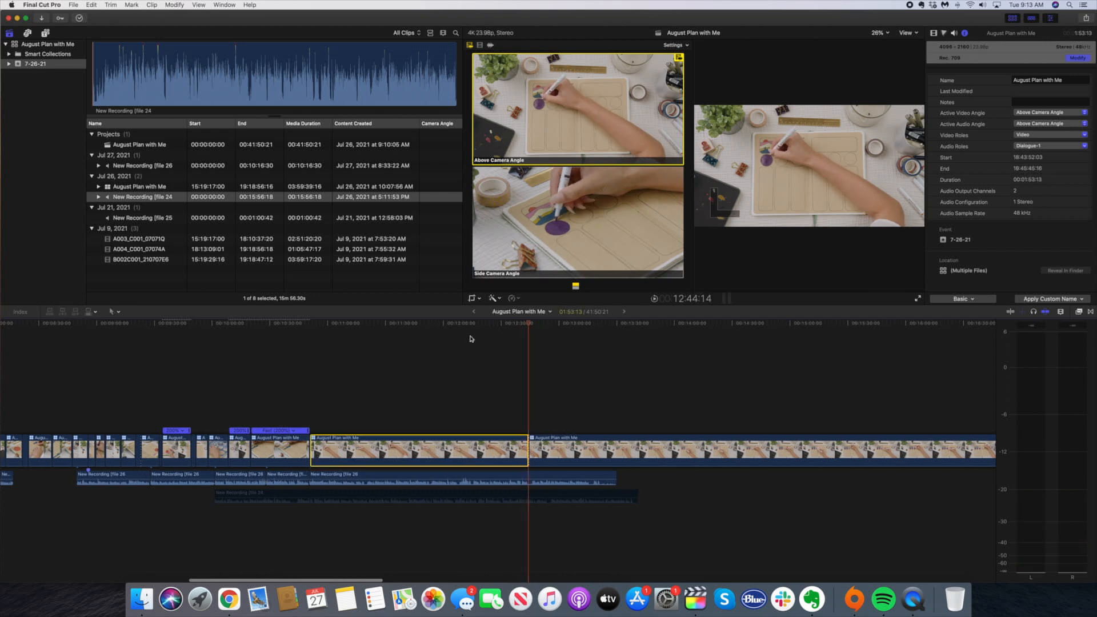
left_click(512, 298)
mouse_move(524, 314)
left_click(609, 314)
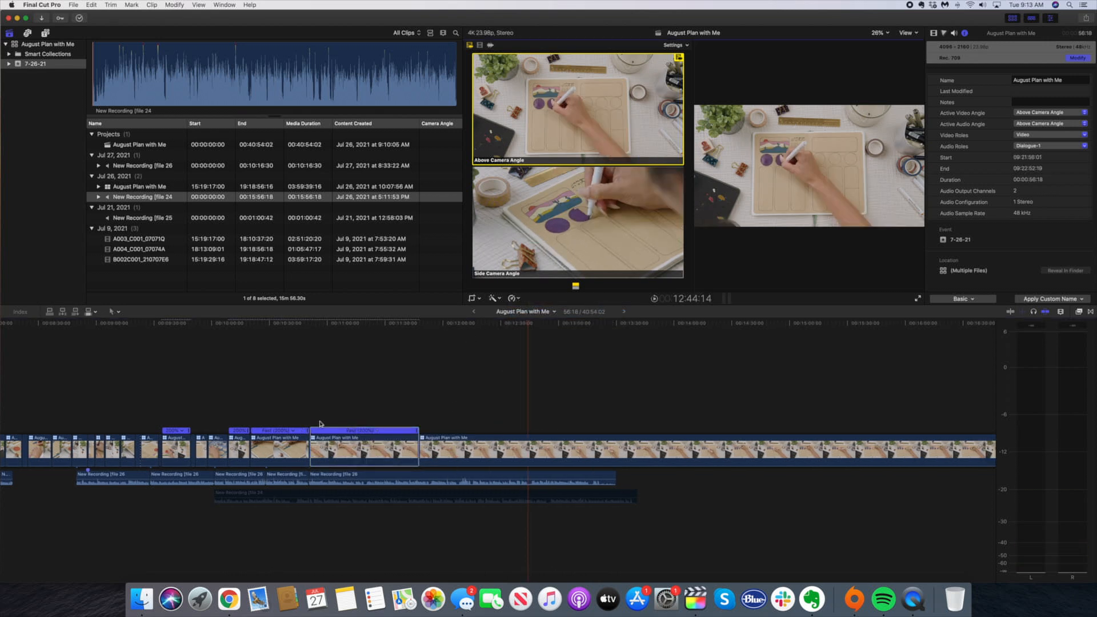
Skim the remaining footage of the long clip to find where the circle coloring ends
left_click(746, 424)
key("super+minus")
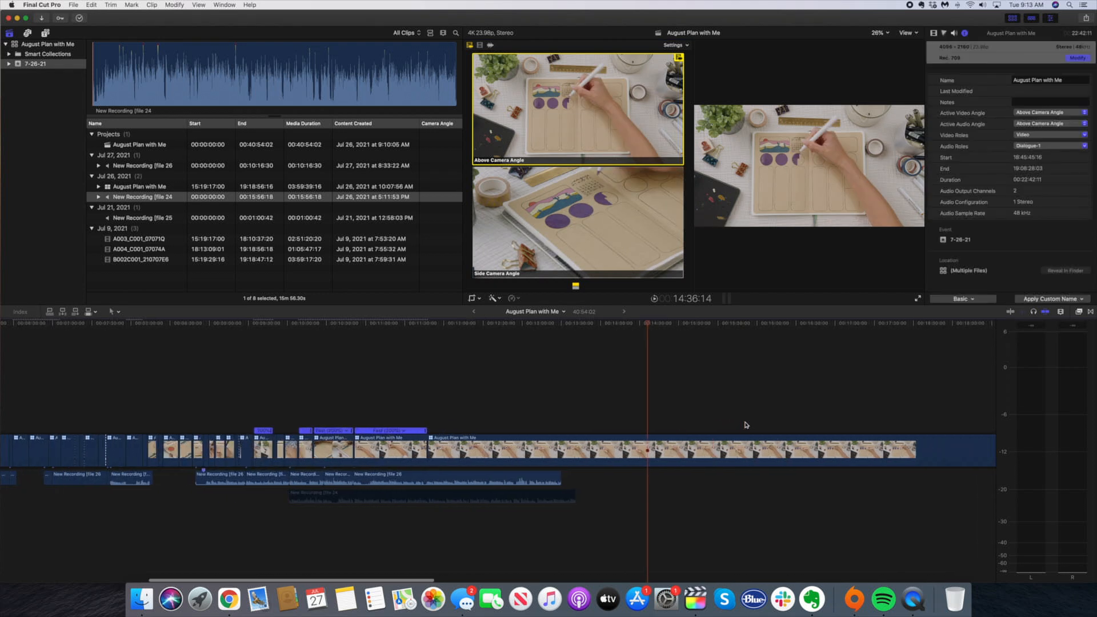
scroll(798, 417, "right", 3)
left_click(608, 418)
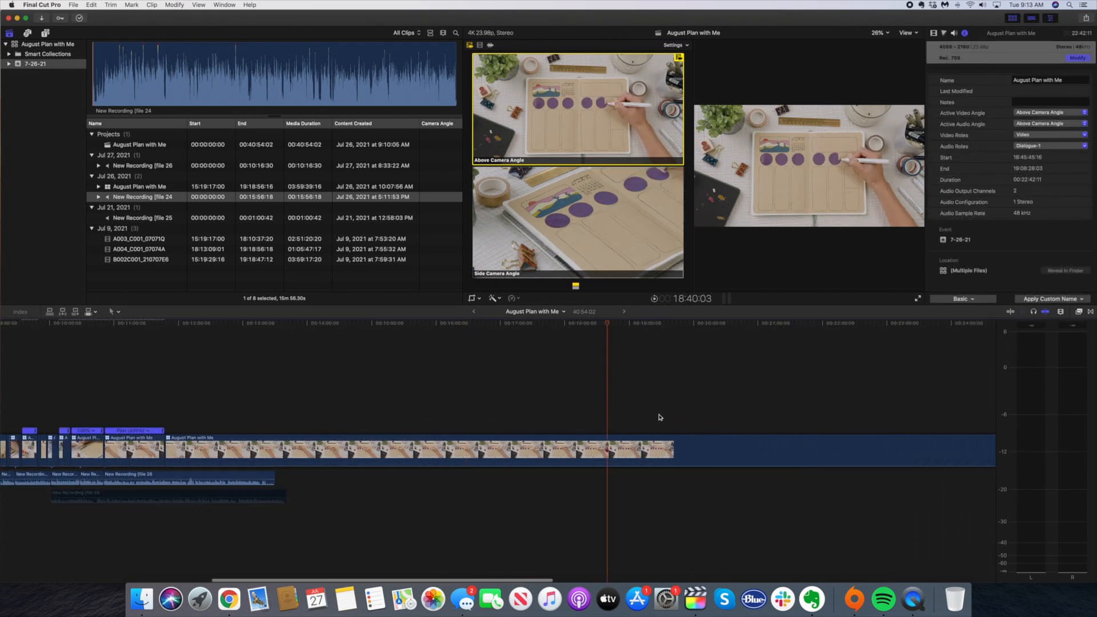
key("super+minus")
scroll(680, 417, "right", 4)
left_click(609, 421)
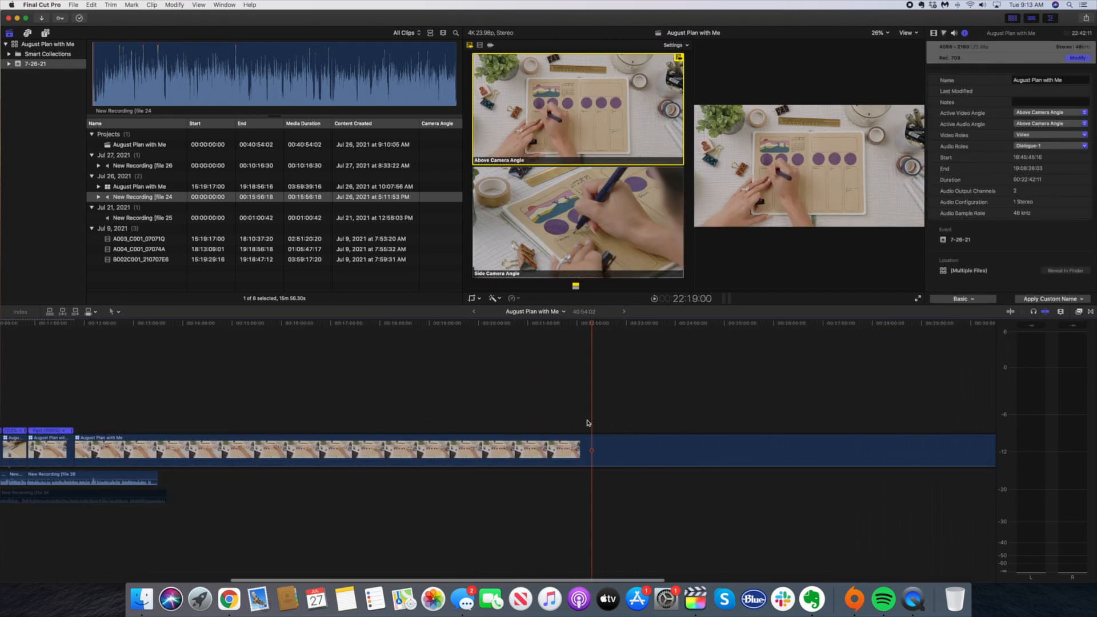
left_click(561, 422)
scroll(510, 426, "left", 7)
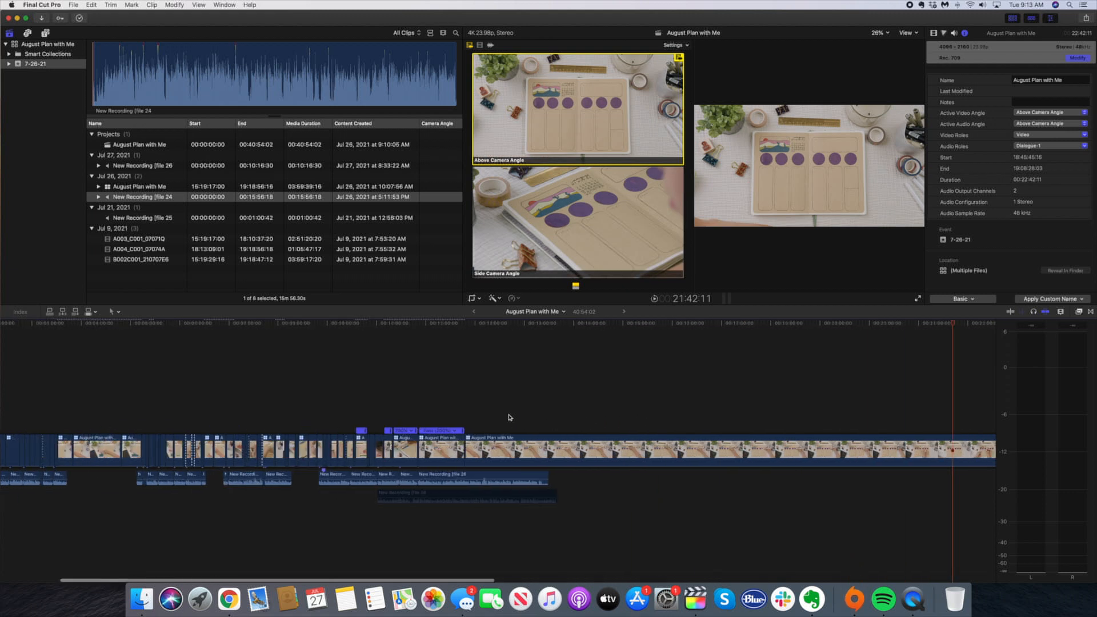
Play the newly sped-up section and trim its end so it lasts 25:23
left_click(417, 421)
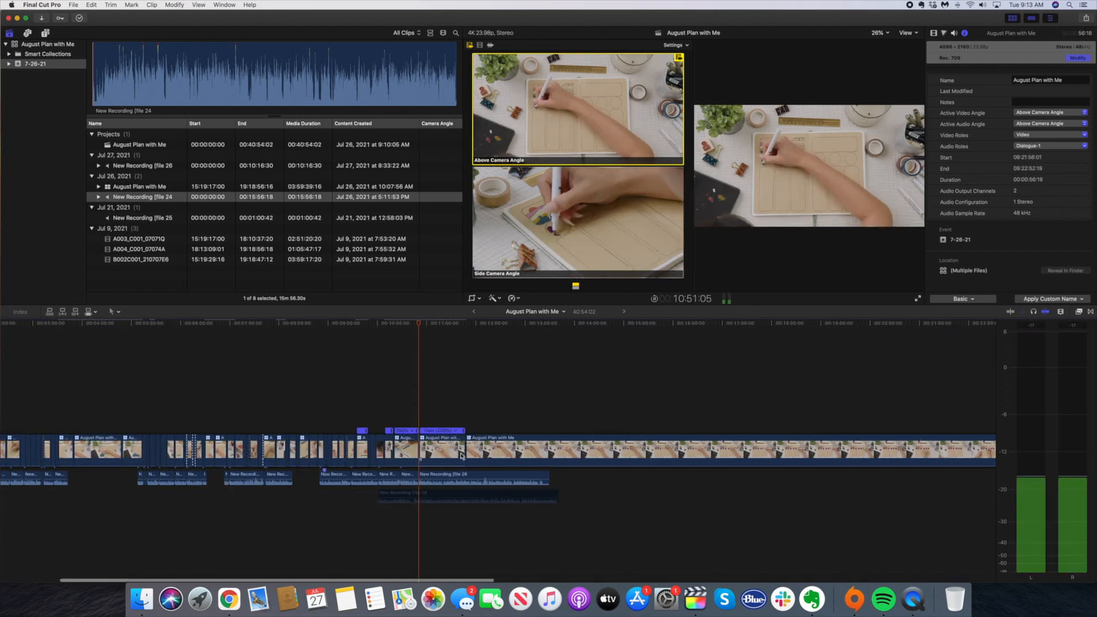
left_click_drag(448, 455, 438, 451)
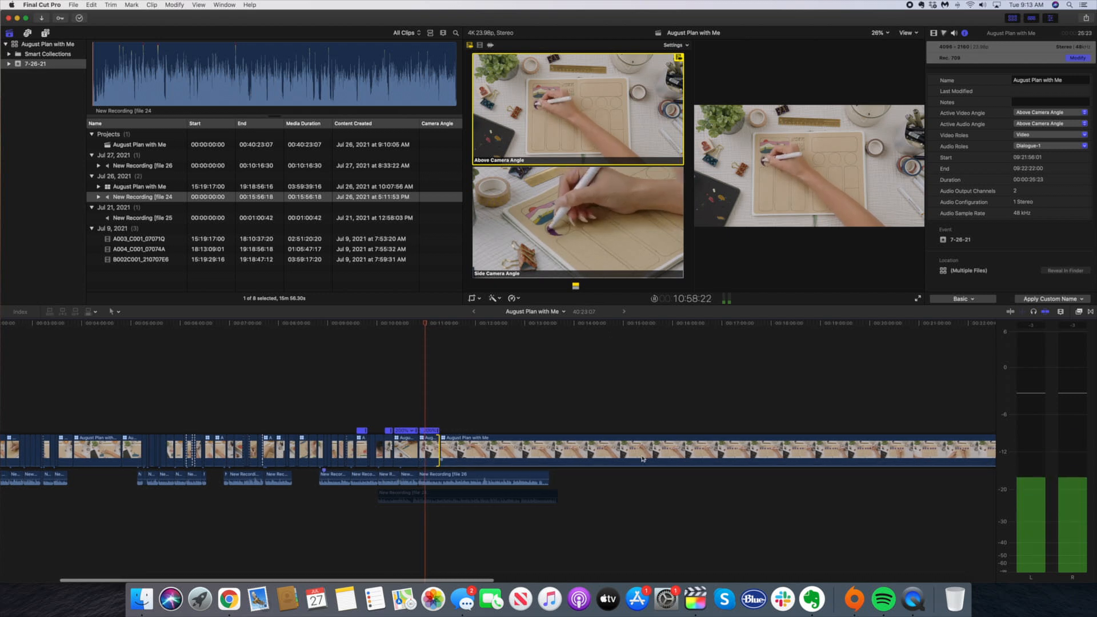
key("space")
Find where the last circle is being finished in the long clip and split the clip there
left_click(824, 424)
scroll(825, 421, "right", 5)
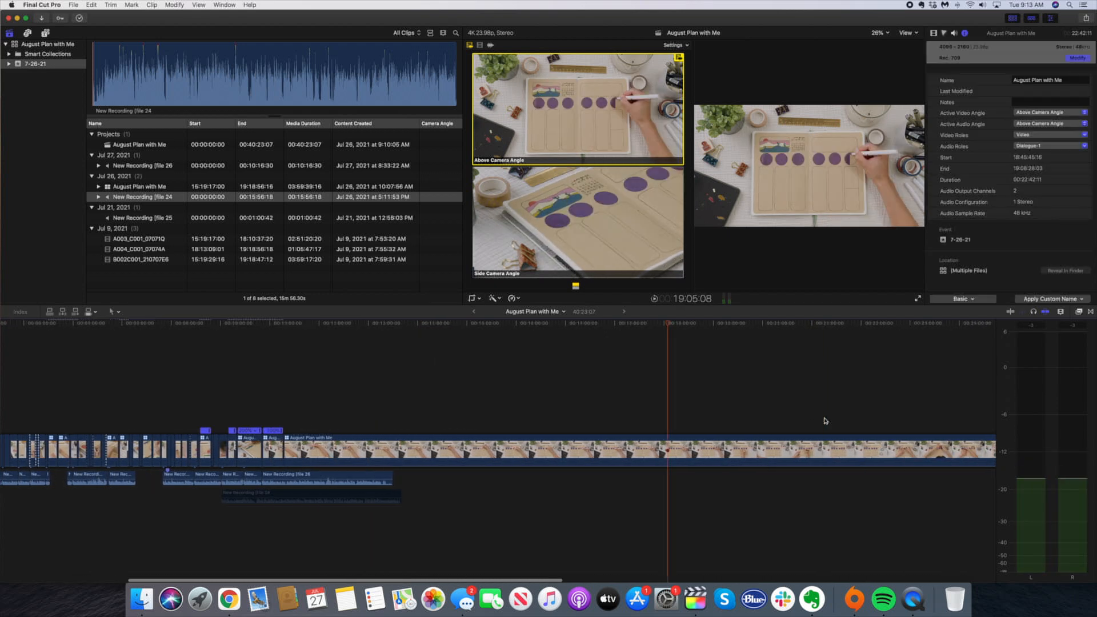
left_click(730, 429)
left_click(695, 430)
left_click(646, 430)
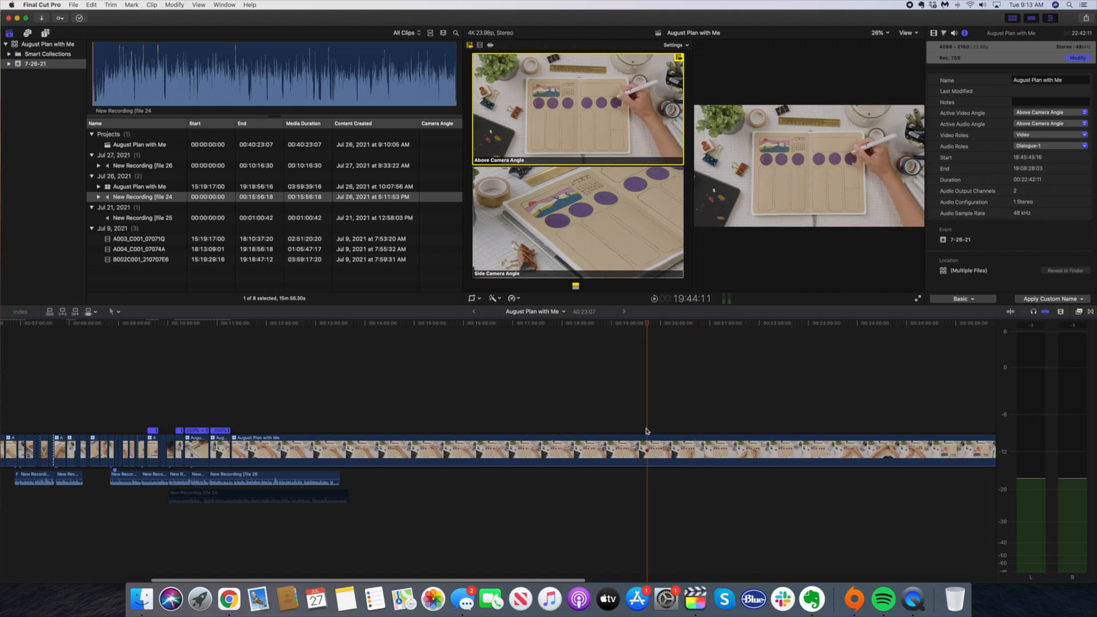
left_click(625, 432)
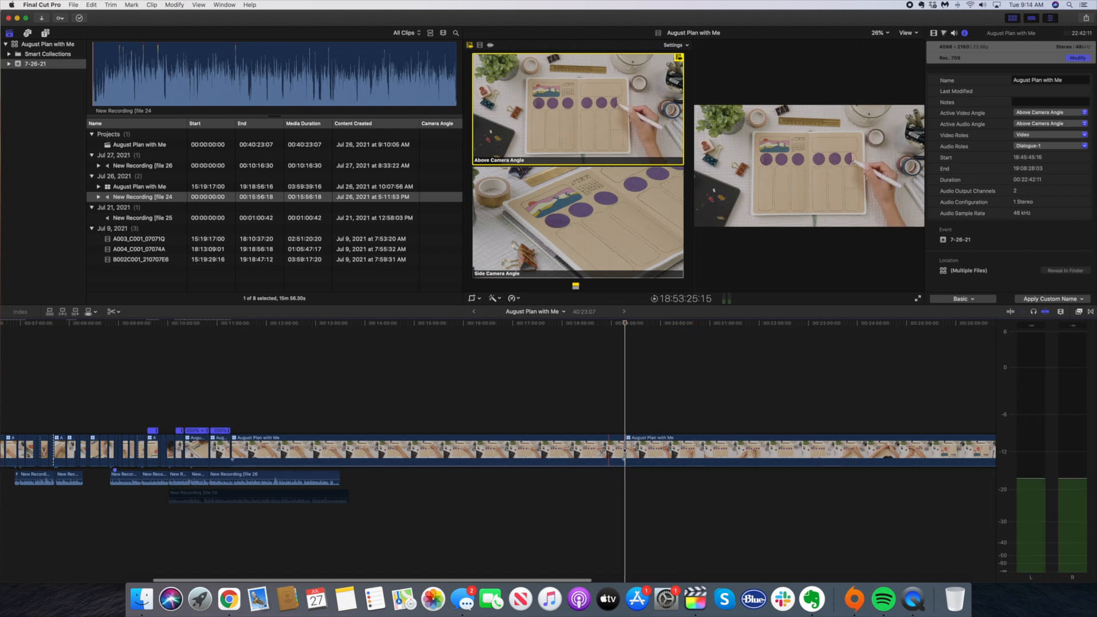
left_click(232, 428)
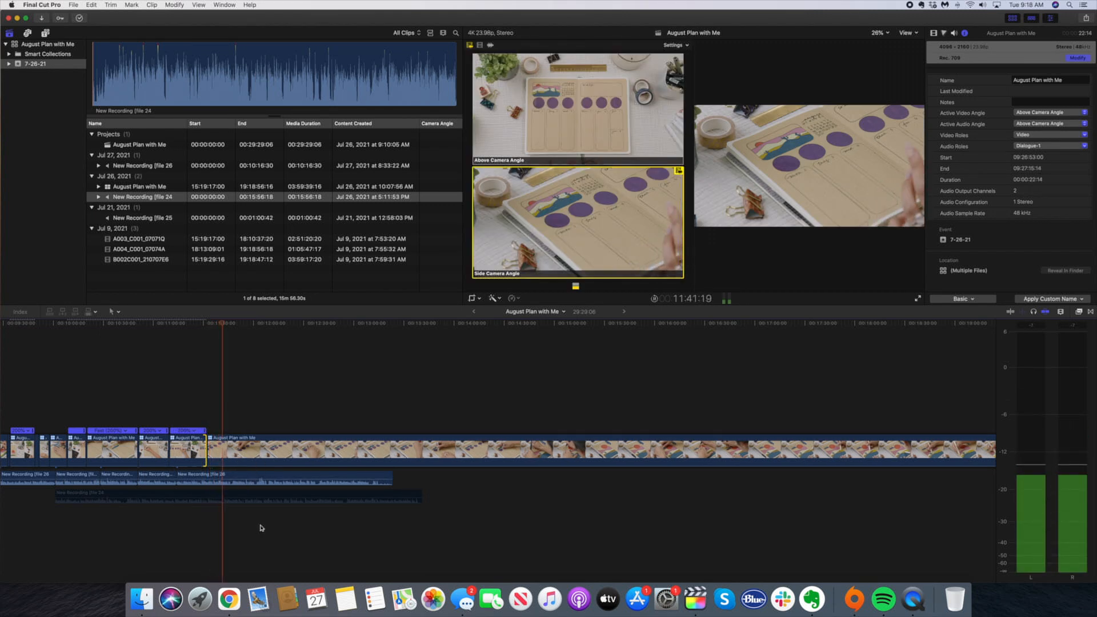
Split off and delete two successive unneeded pieces from the start of the long side-angle clip, the first ending at 11:41:19
key("space")
key("super+b")
left_click(218, 452)
key("Delete")
key("space")
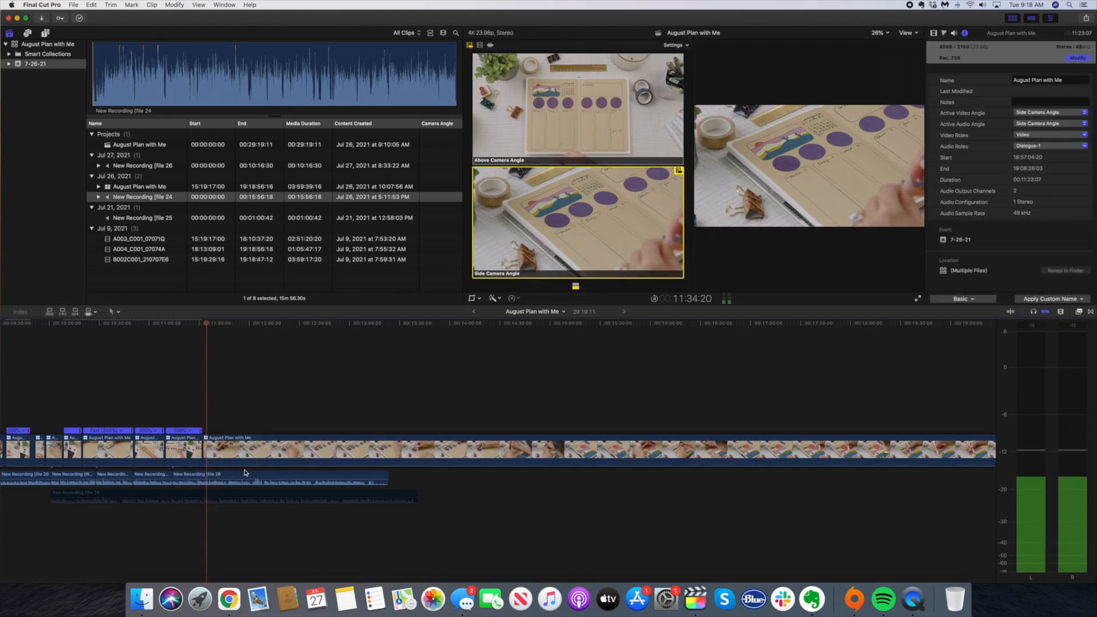
key("super+b")
left_click(212, 457)
key("Delete")
key("space")
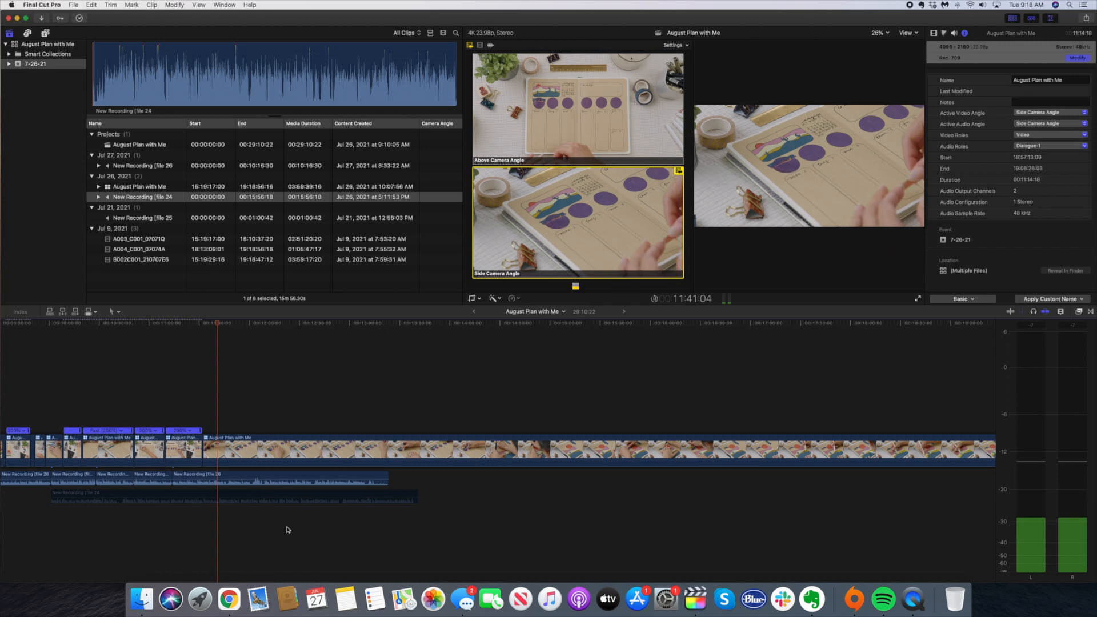
Cut out the unneeded footage following 11:47:00 in the side-angle clip and play the result
key("space")
key("b")
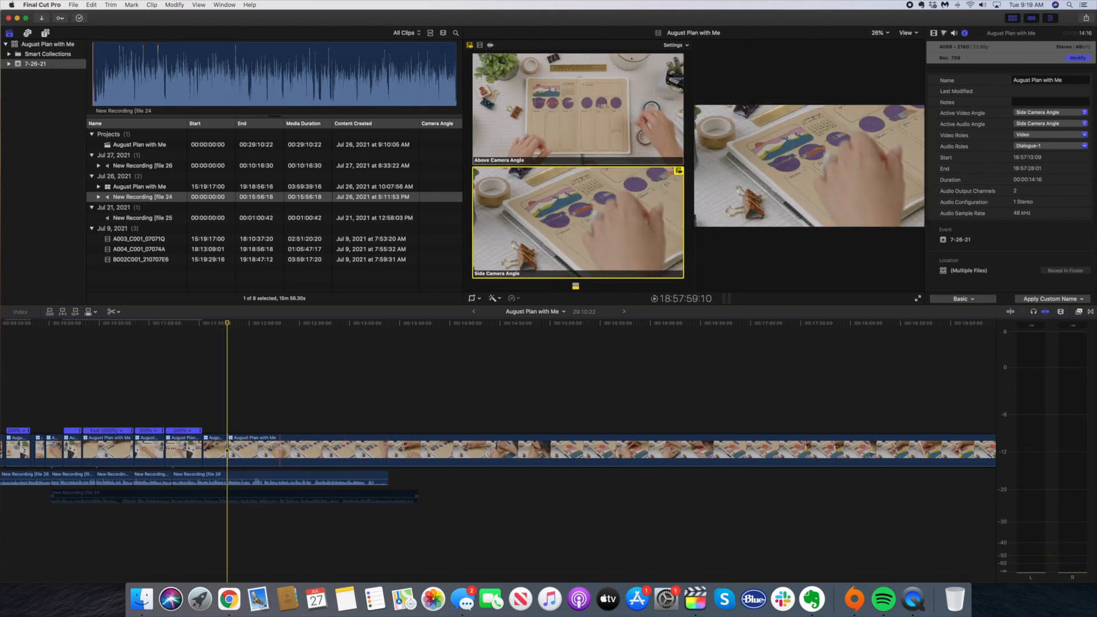
key("Delete")
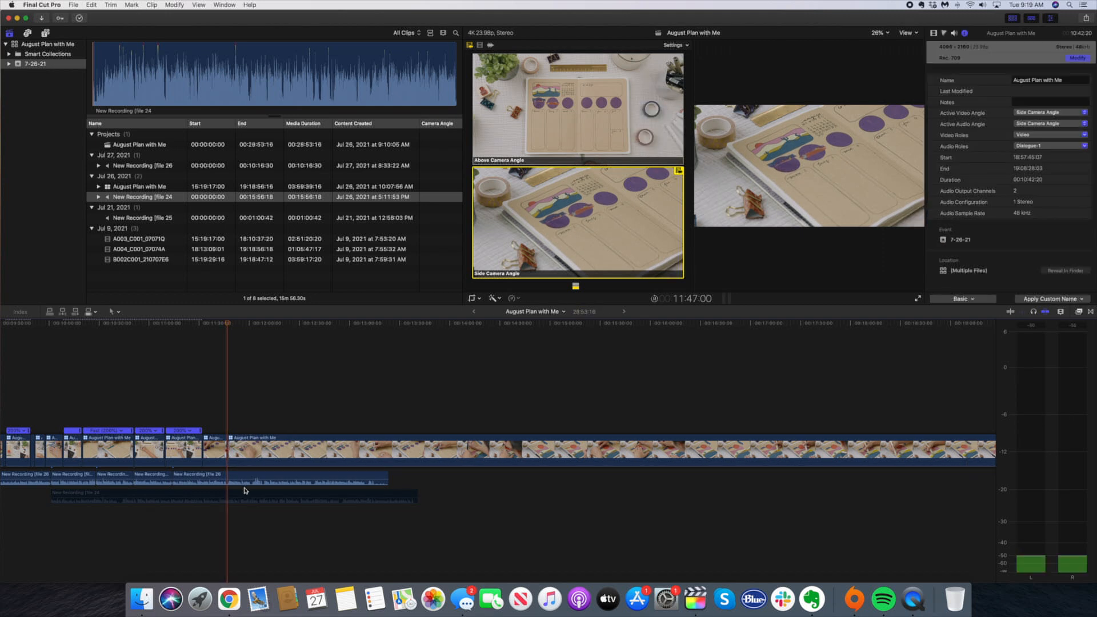
key("space")
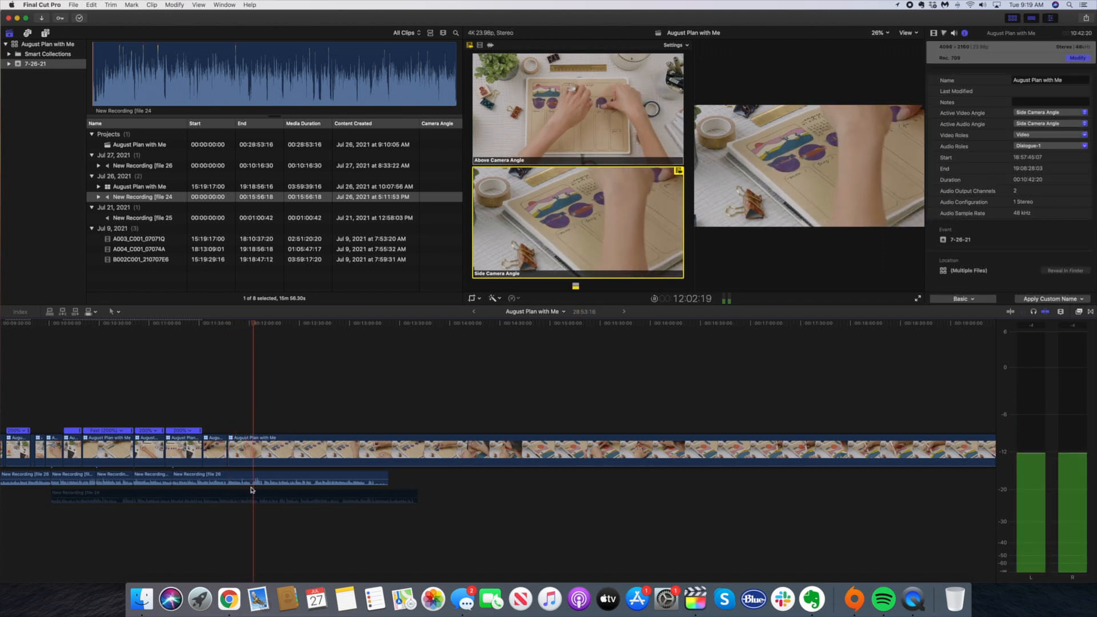
Slide the voiceover clip after the cut back by 01:03 and switch the last multicam clip to the Above Camera Angle
key("super+equal")
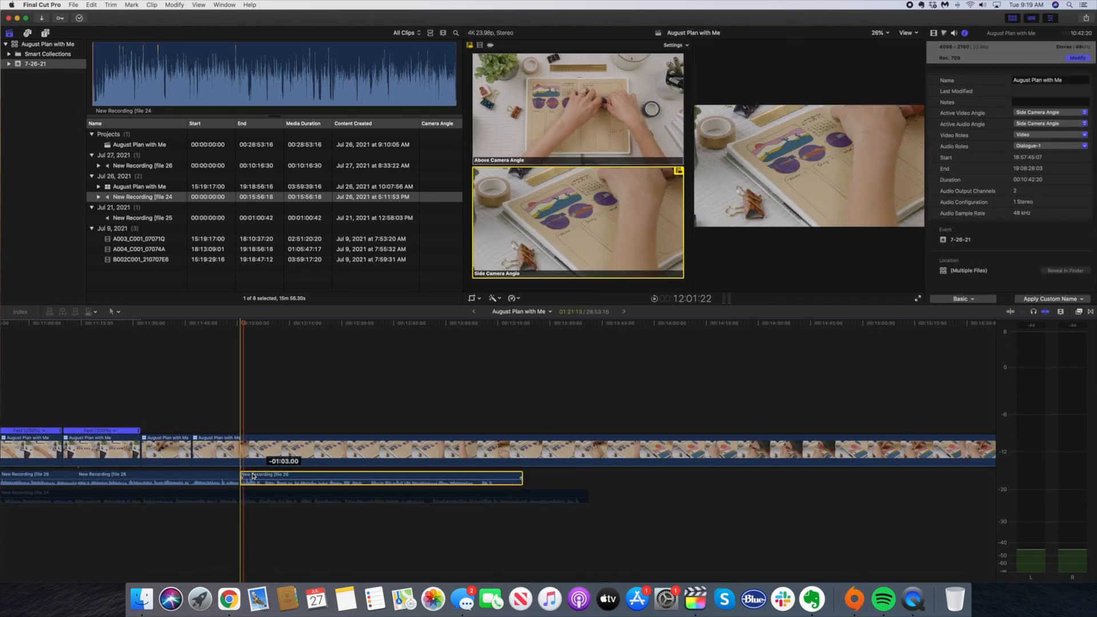
left_click(191, 429)
key("super+equal")
key("1")
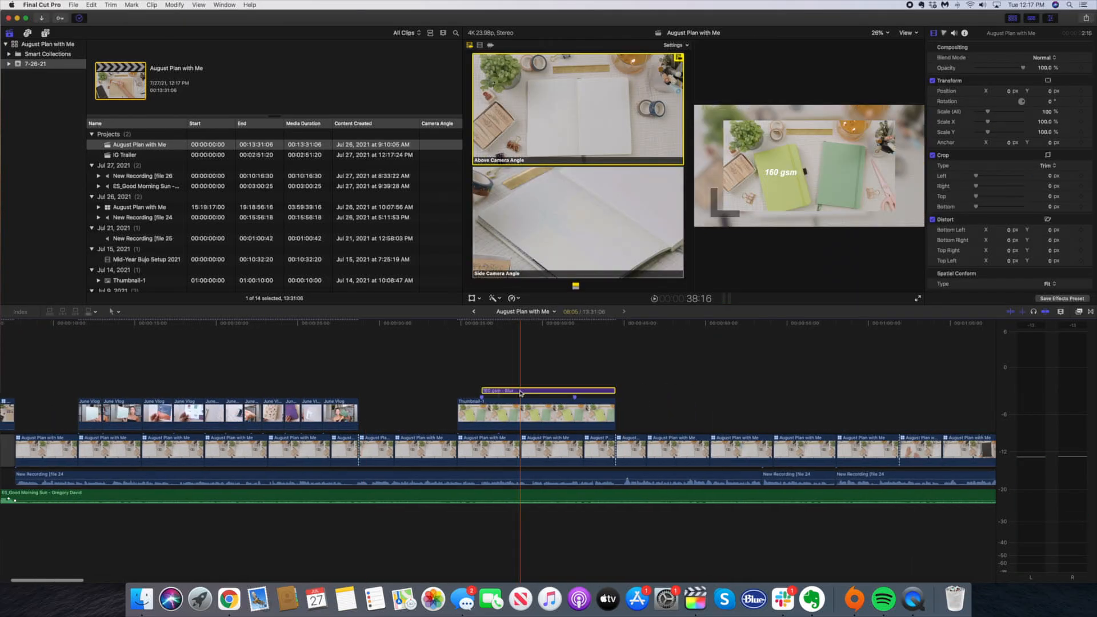
Paste a copy of the "160 gsm" blur title above the original, shorten it to 1:23 and change its text to "80 gsm"
left_click(490, 392)
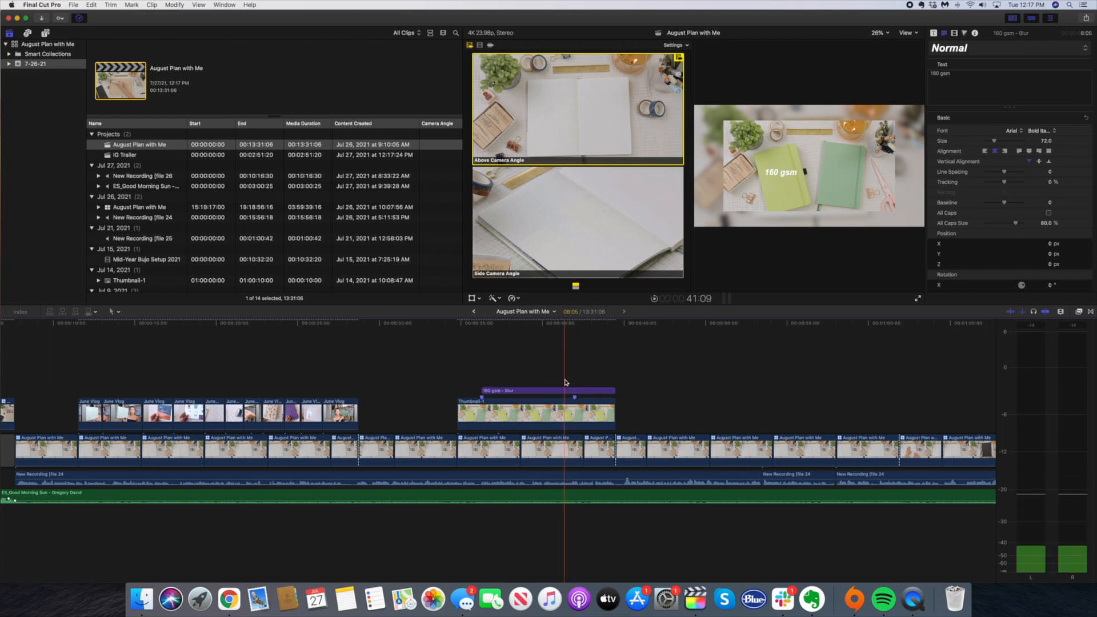
left_click(594, 392)
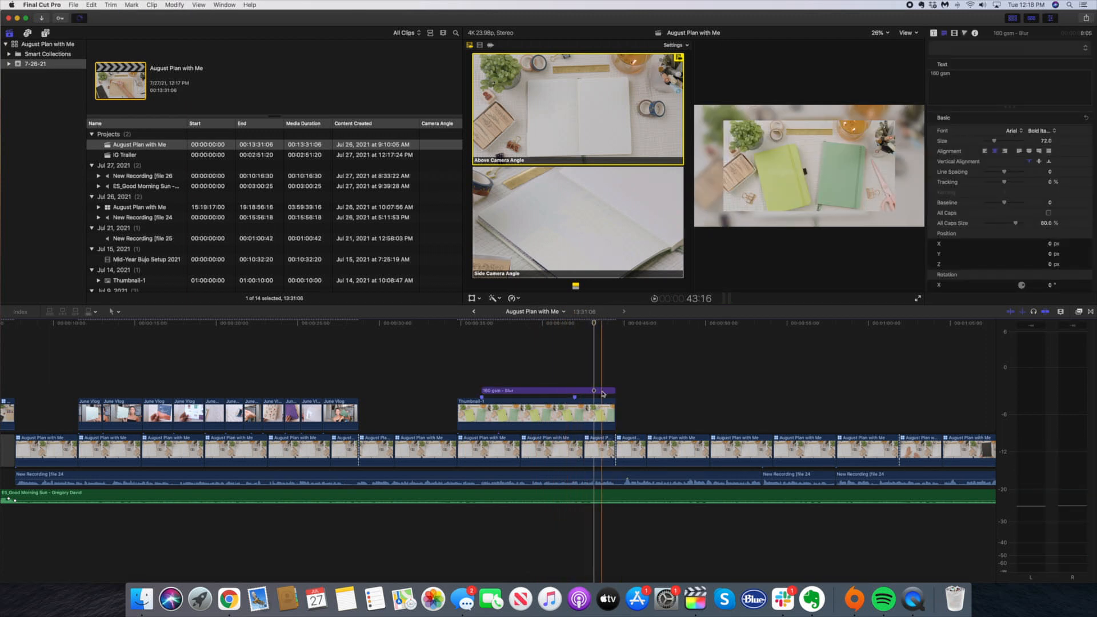
key("super+v")
left_click_drag(727, 380, 578, 378)
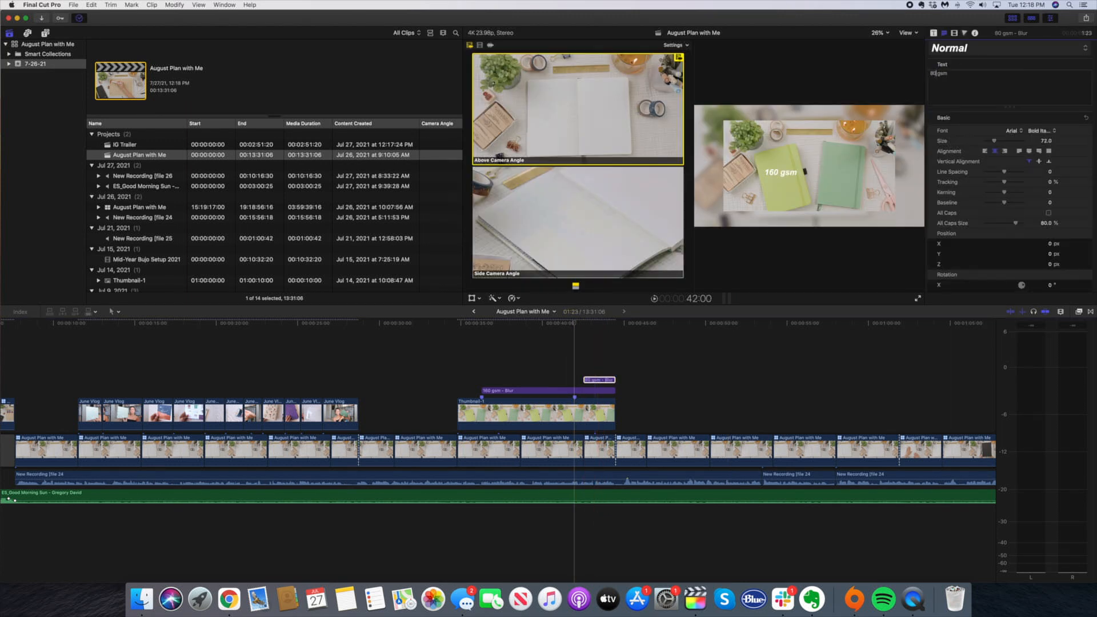
Play back the two titles and move the "80 gsm" text onto the darker green notebook
left_click(531, 379)
key("space")
key("XF86AudioRaiseVolume")
key("space")
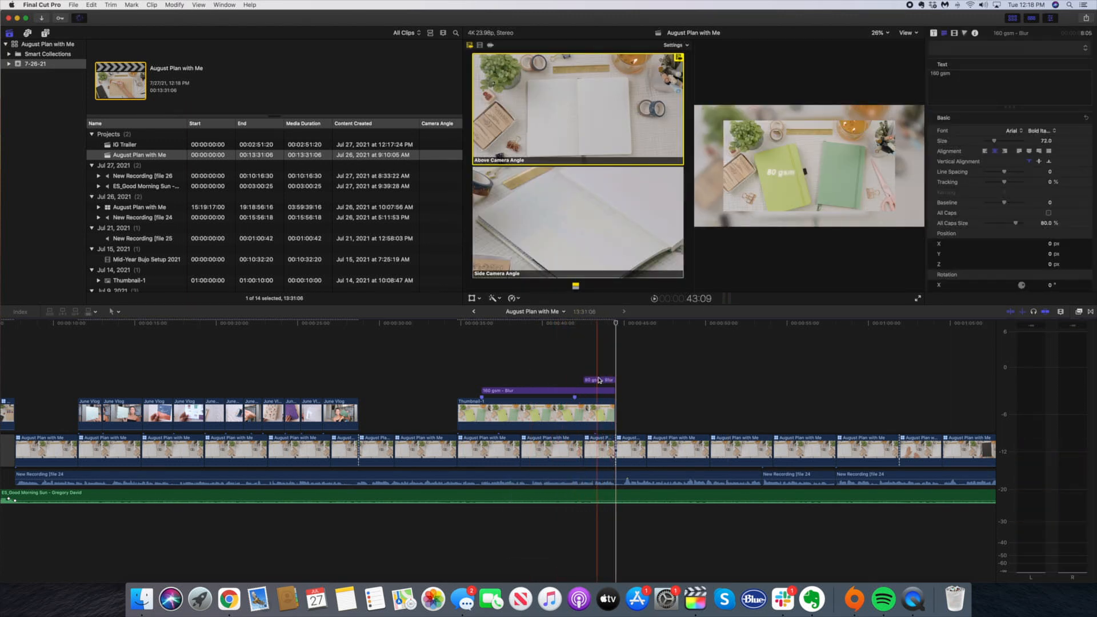
left_click(599, 380)
left_click_drag(779, 179, 836, 176)
left_click(572, 391)
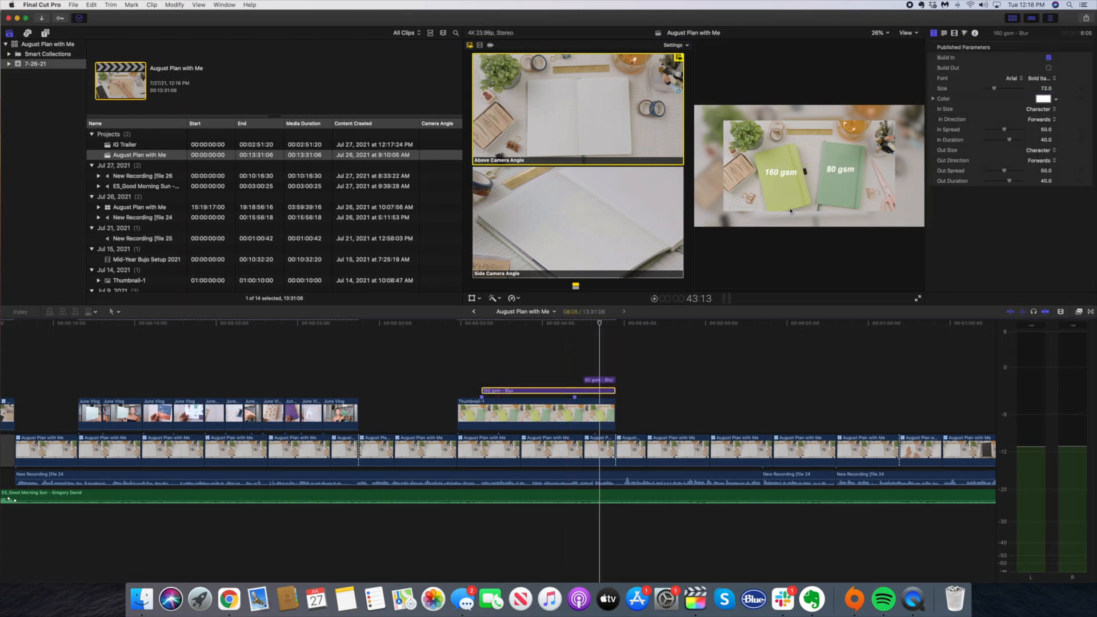
left_click(598, 380)
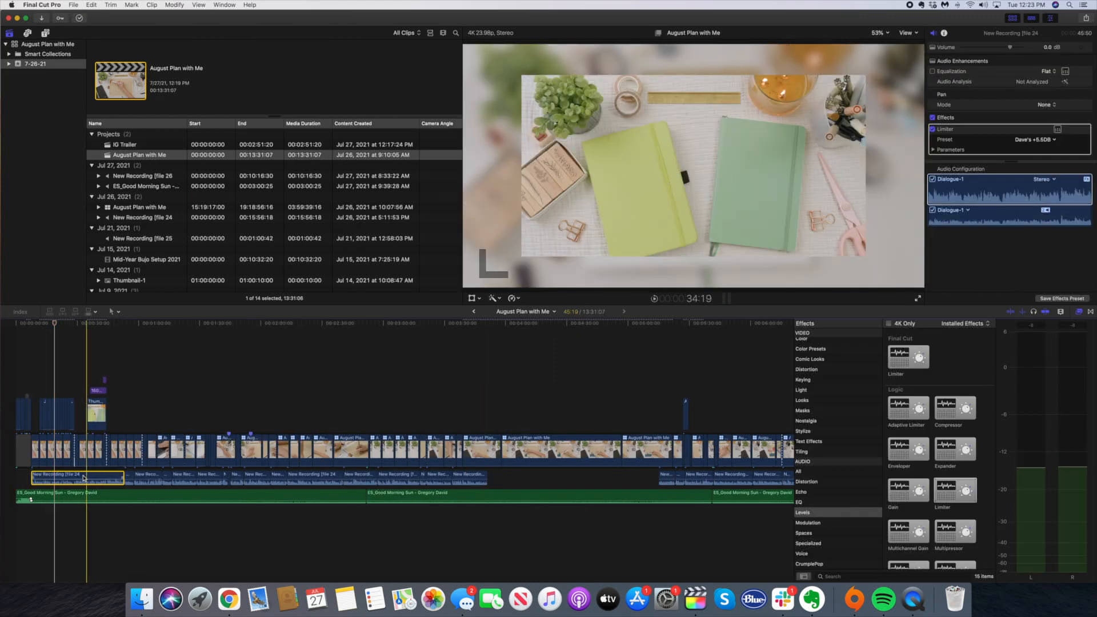
Play the opening section to check the loudness of the first voiceover clip with its Limiter effect
left_click(33, 375)
key("space")
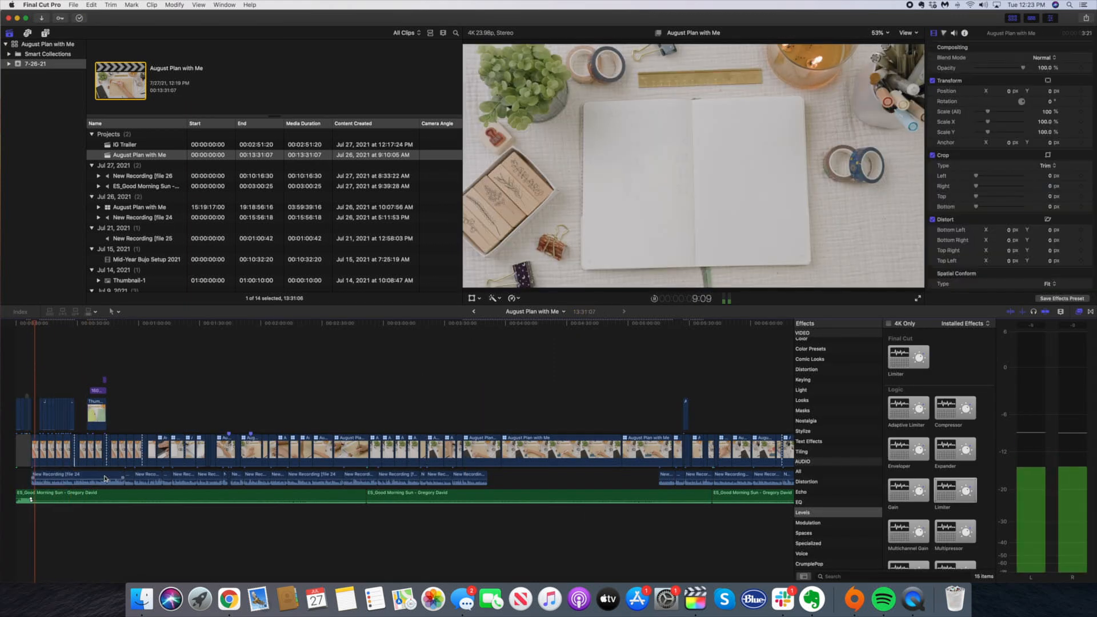
left_click(58, 480)
key("space")
left_click(36, 373)
left_click(31, 388)
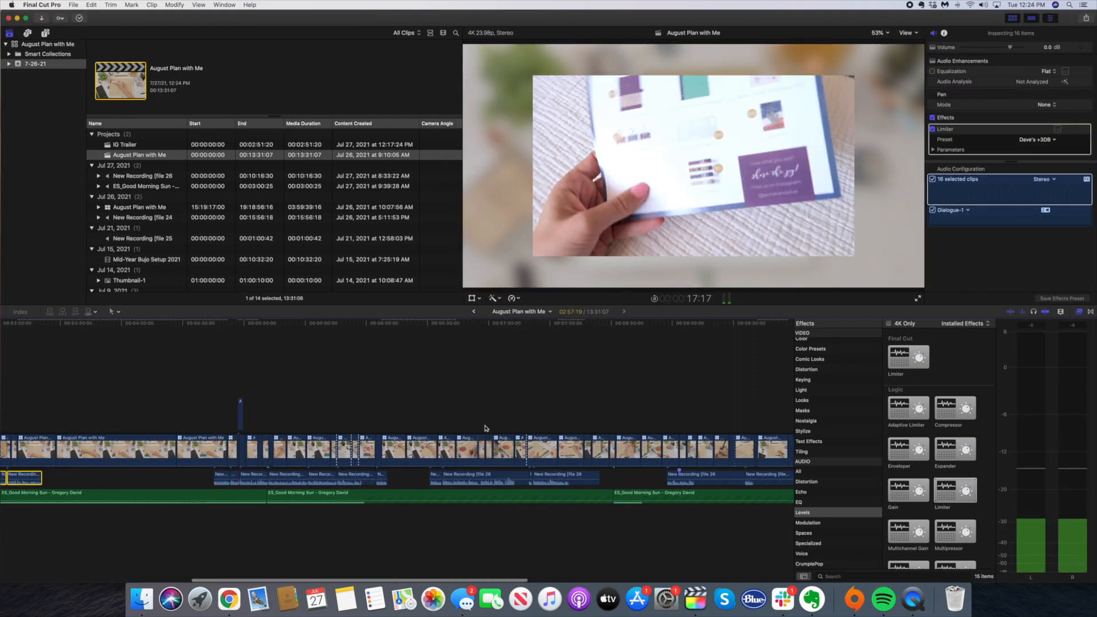
Paste the first voiceover clip's Limiter effect with the Dave's +3DB preset onto the remaining voiceover clips
left_click_drag(197, 478, 563, 483)
key("shift+super+v")
key("Return")
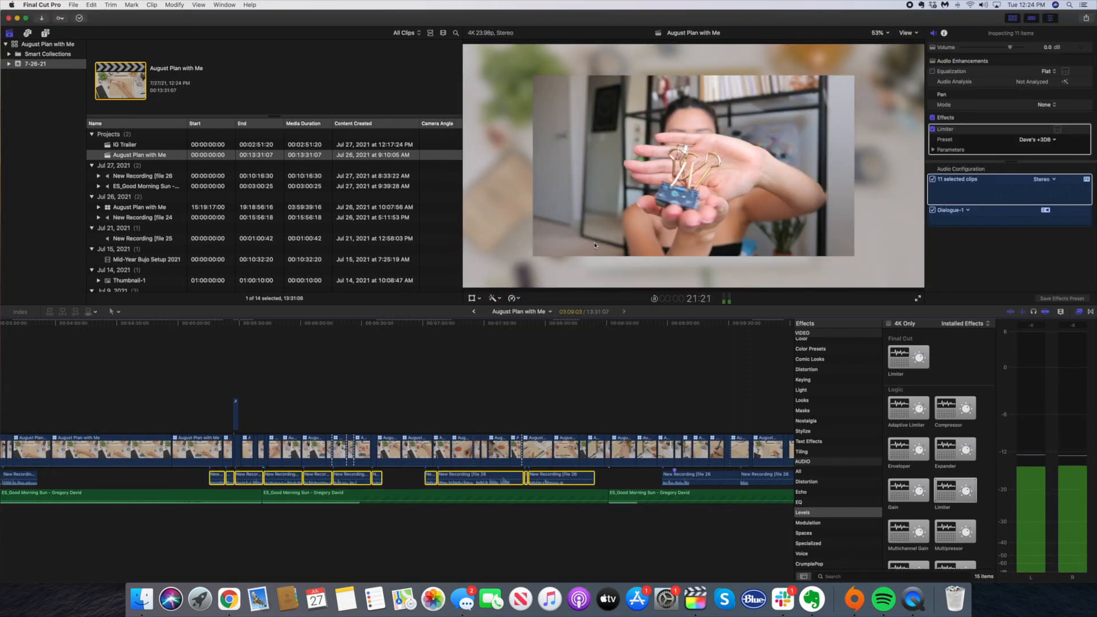
key("XF86AudioLowerVolume")
scroll(563, 483, "right", 10)
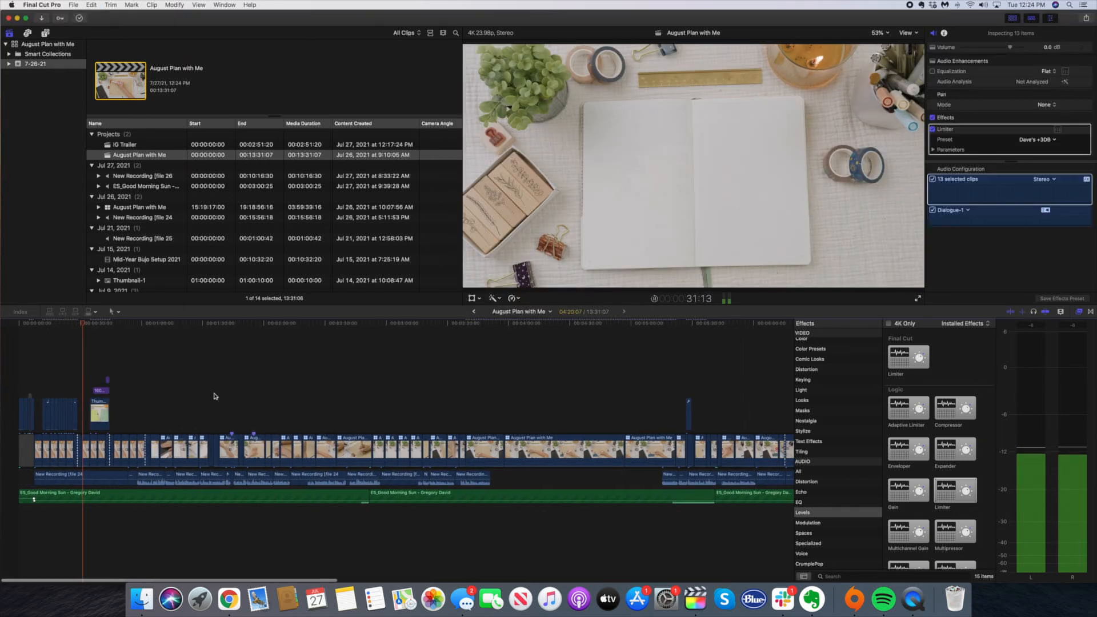
Play several points along the timeline to check the balance between the voiceover and the background music
left_click(88, 365)
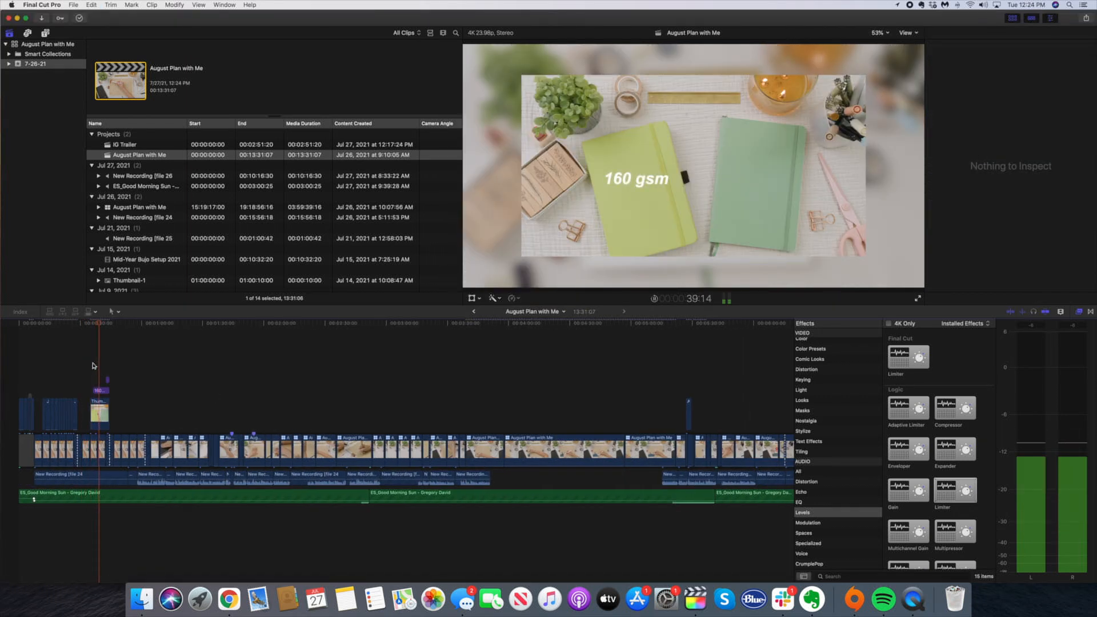
key("XF86AudioRaiseVolume")
left_click(143, 379)
scroll(144, 380, "right", 5)
left_click(140, 382)
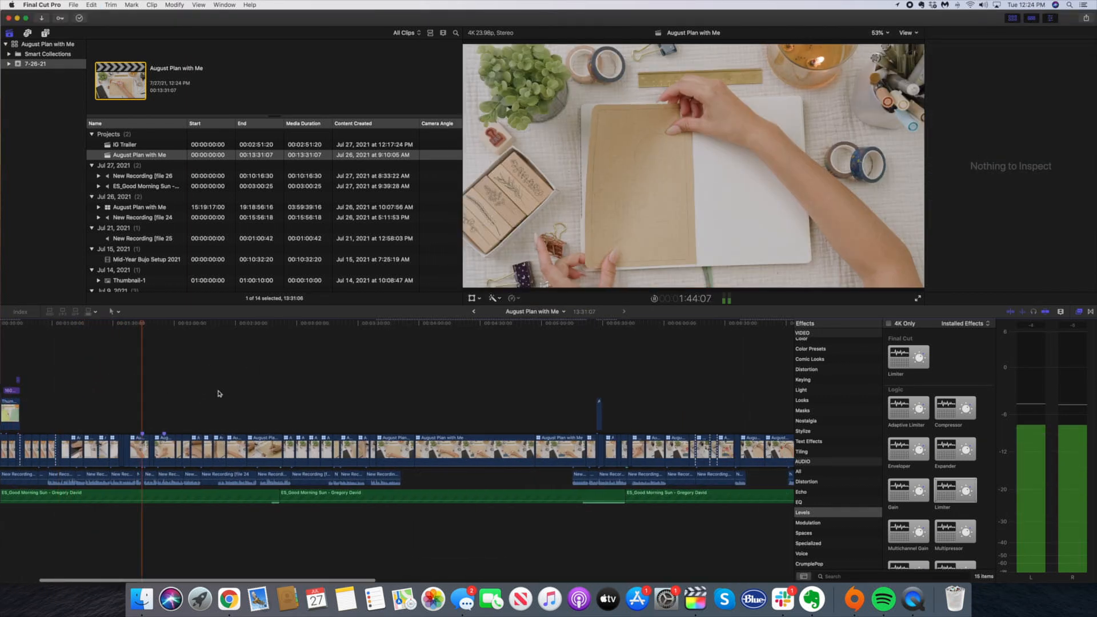
left_click(269, 386)
left_click_drag(263, 504, 264, 501)
scroll(343, 507, "right", 5)
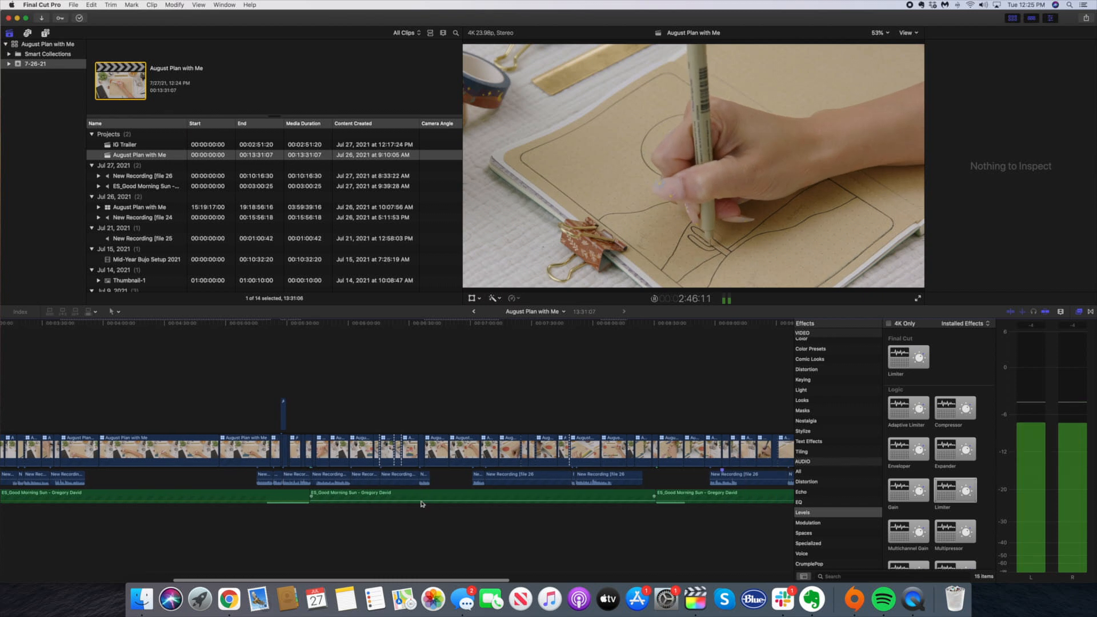
scroll(749, 502, "right", 10)
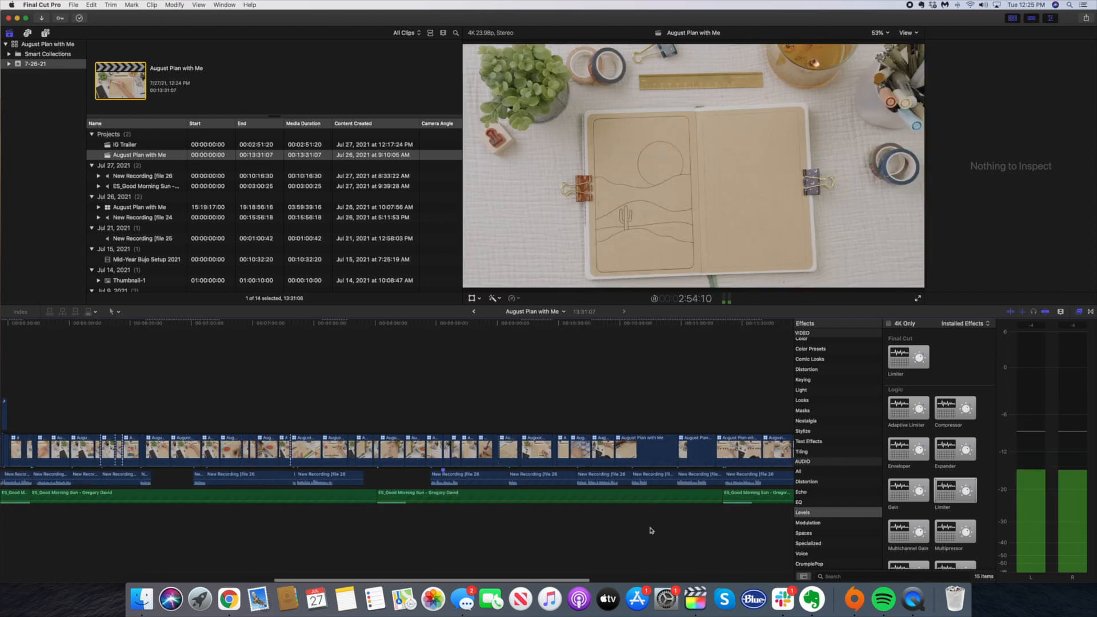
scroll(469, 517, "left", 15)
Solo the first two background music clips and listen to the join between them
left_click(396, 496)
left_click(387, 558)
left_click(361, 526)
left_click_drag(362, 527, 378, 498)
key("alt+s")
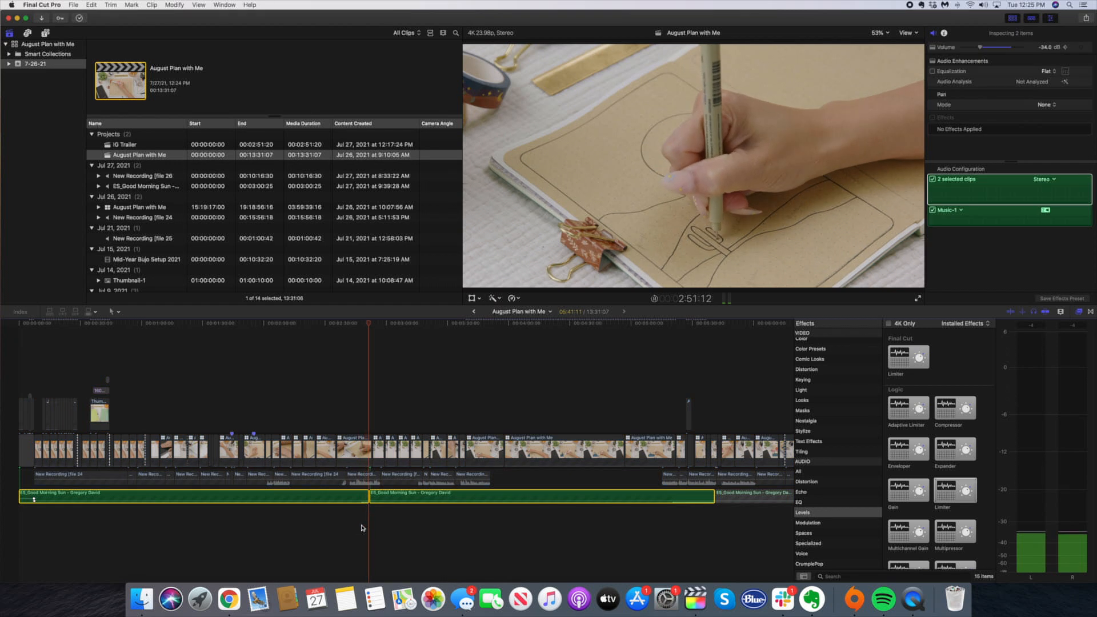
left_click(338, 523)
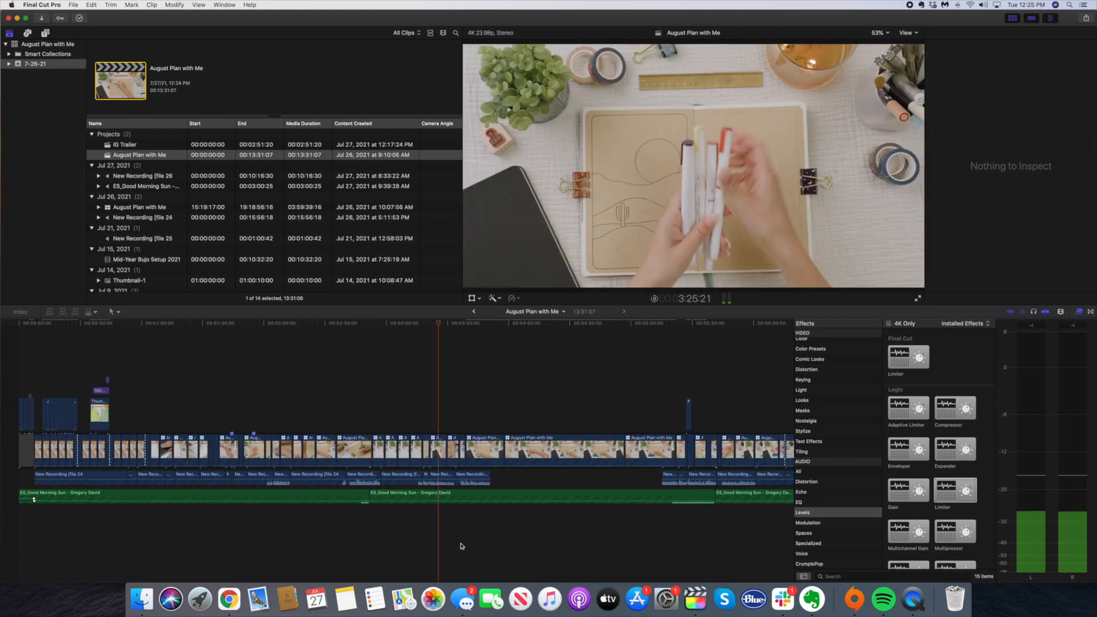
Raise the second music clip's volume over the stretch without voiceover and play the transition where the voiceover ends
scroll(366, 544, "left", 3)
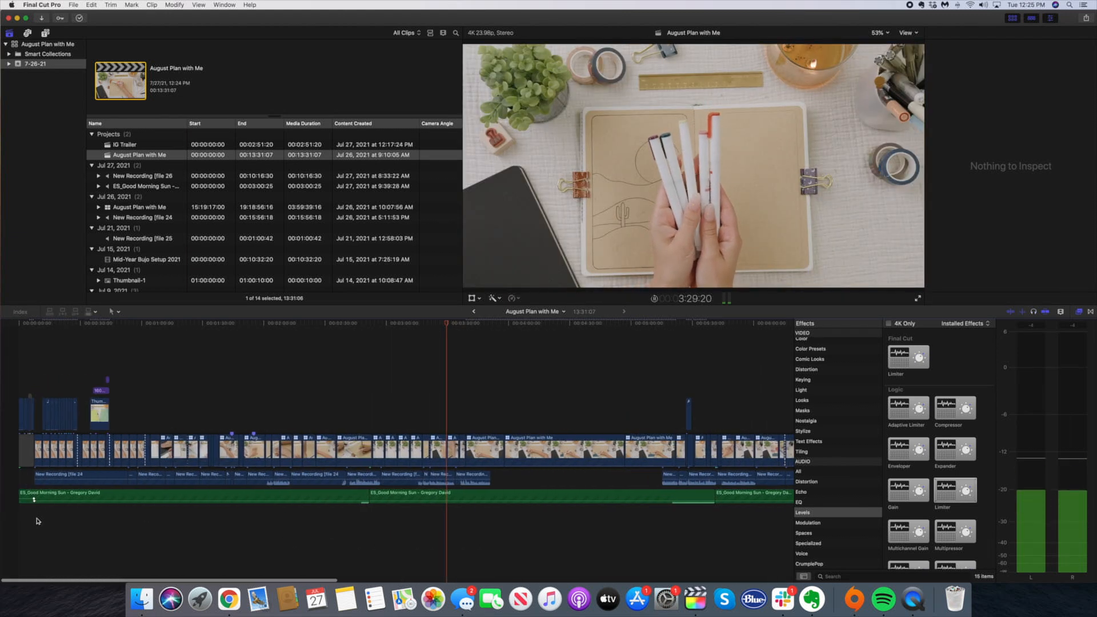
left_click(20, 520)
key("r")
left_click_drag(491, 497, 663, 497)
left_click_drag(568, 502, 569, 496)
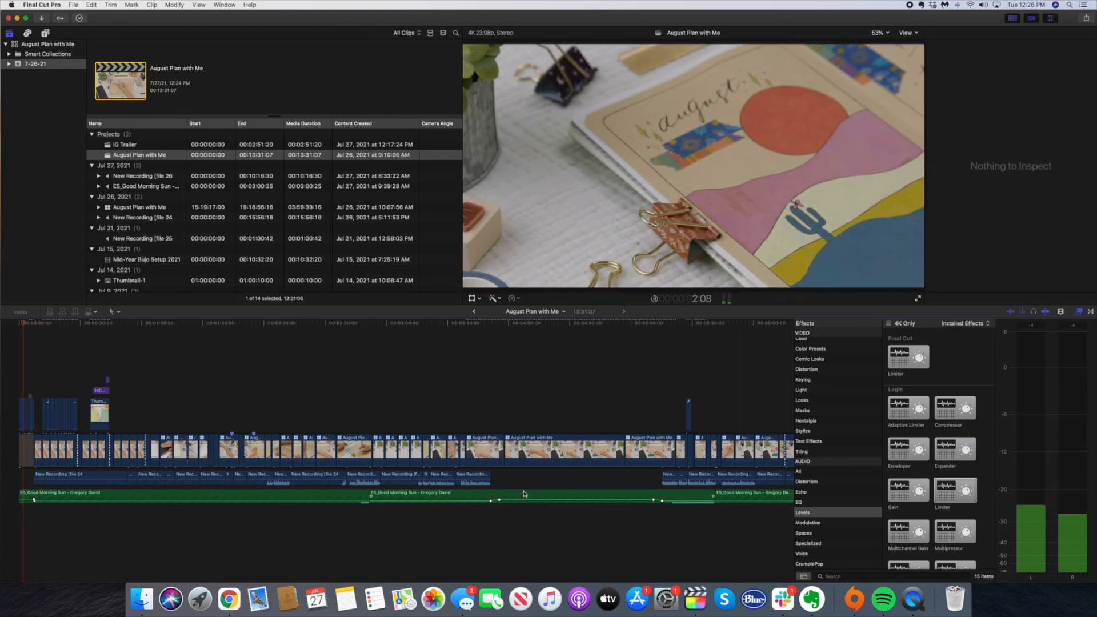
left_click(487, 525)
key("super+equal")
key("super+equal")
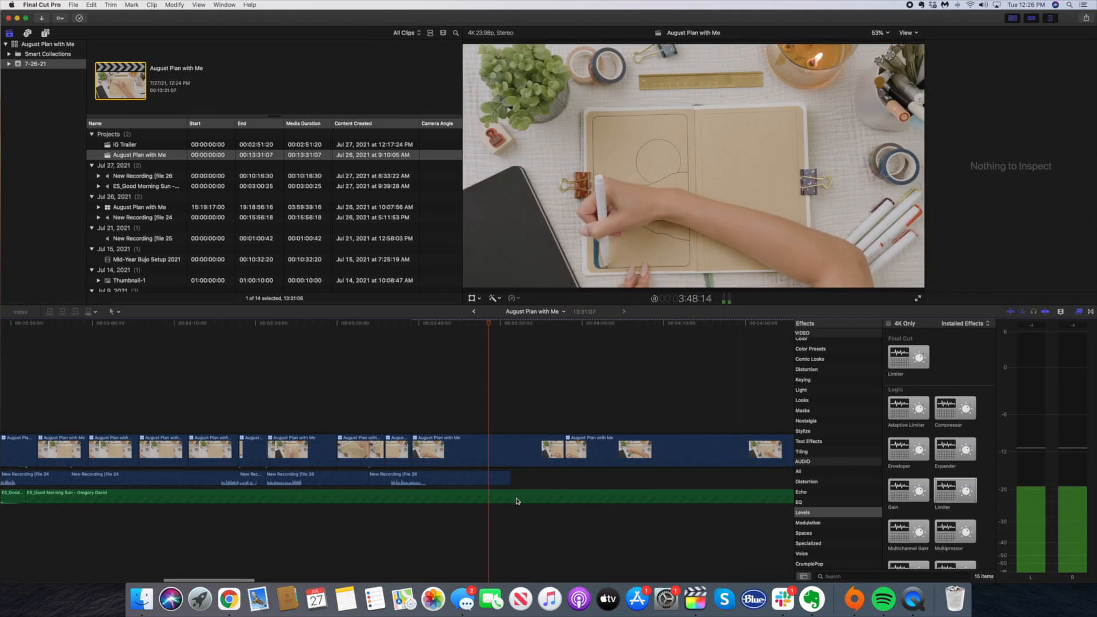